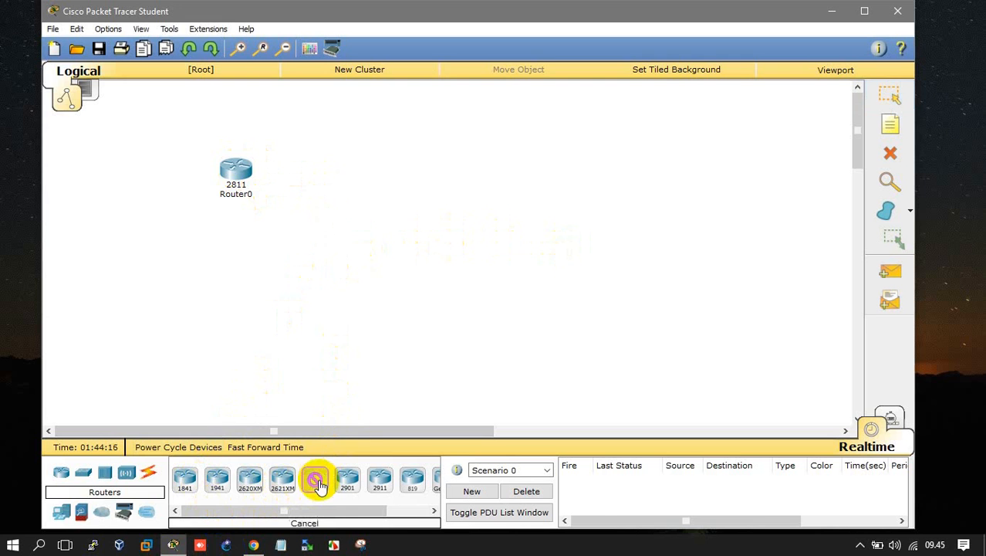
Step: Add a second 2811 router and reposition both routers side by side with space between them
{"action": "left_click", "coordinate": [420, 177]}
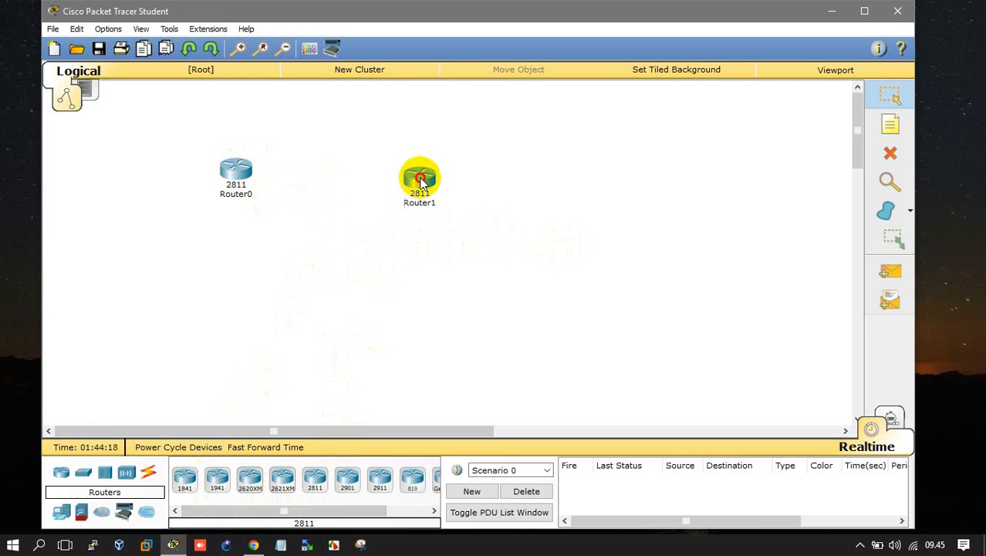
{"action": "left_click_drag", "start_coordinate": [422, 182], "coordinate": [478, 205]}
{"action": "left_click_drag", "start_coordinate": [238, 171], "coordinate": [276, 207]}
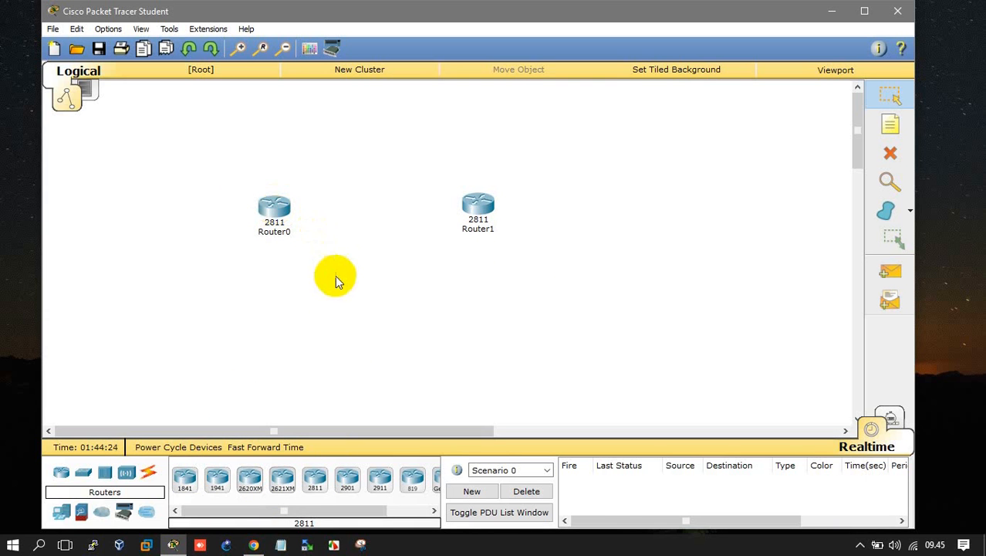
Step: Add two generic PCs, one on the outer side of each router, and adjust the spacing of Router1 and PC1
{"action": "left_click", "coordinate": [61, 513]}
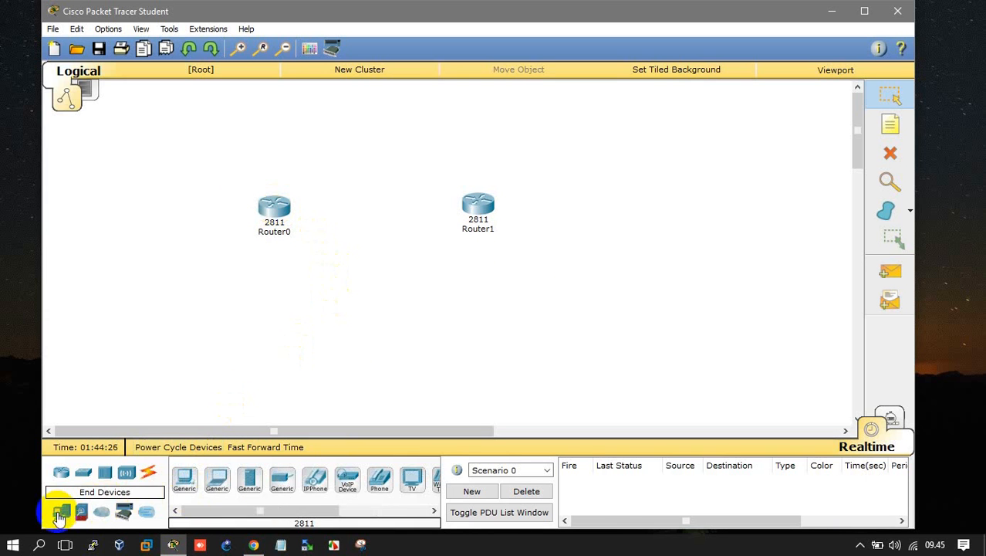
{"action": "left_click", "coordinate": [185, 479]}
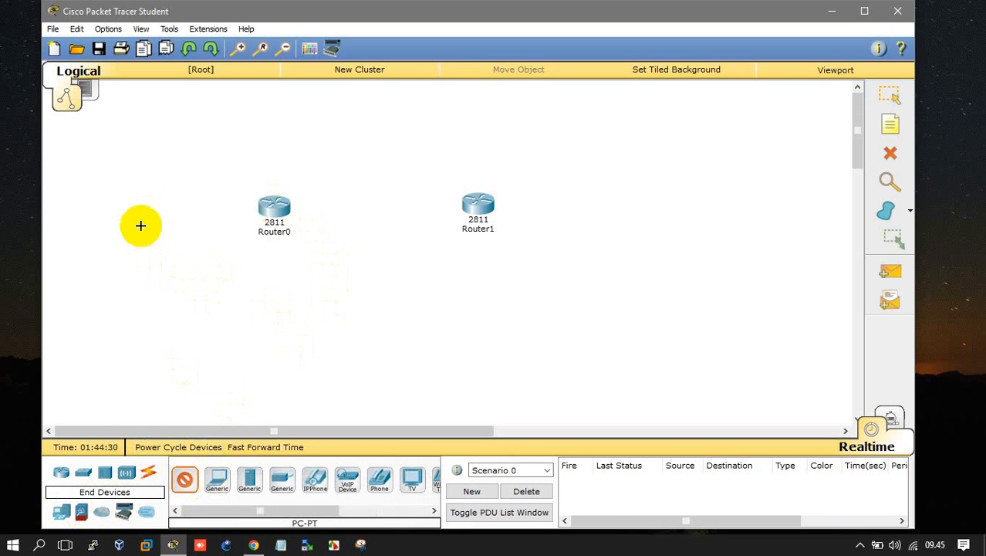
{"action": "left_click", "coordinate": [121, 196]}
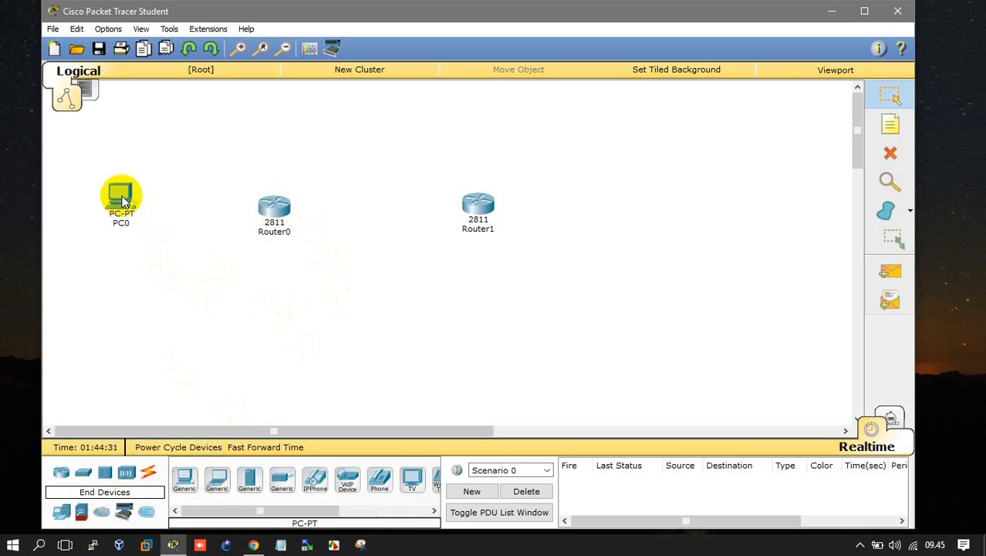
{"action": "left_click", "coordinate": [184, 479]}
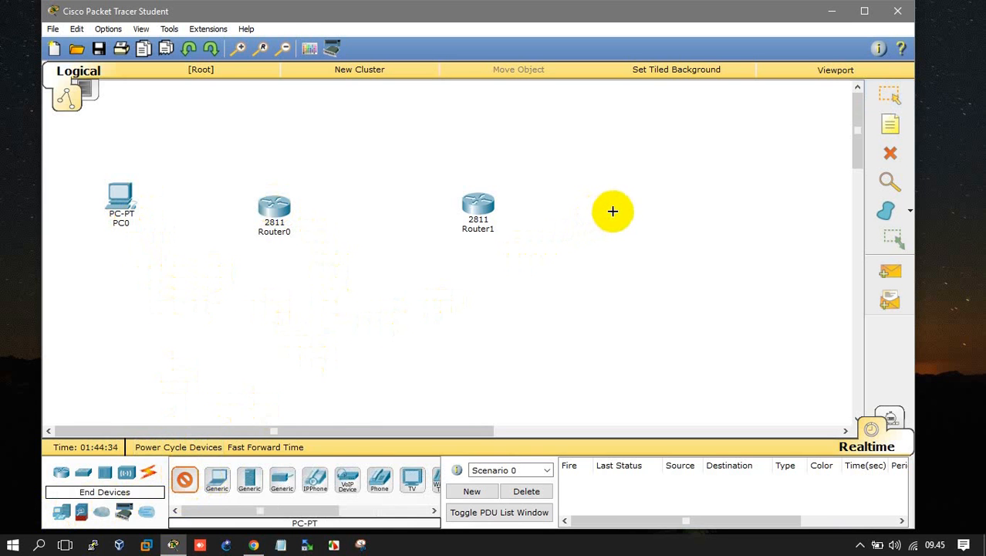
{"action": "left_click", "coordinate": [613, 211]}
{"action": "left_click_drag", "start_coordinate": [477, 199], "coordinate": [442, 203]}
{"action": "left_click_drag", "start_coordinate": [613, 210], "coordinate": [591, 210]}
{"action": "mouse_move", "coordinate": [443, 202]}
{"action": "left_mouse_down"}
{"action": "mouse_move", "coordinate": [469, 211]}
{"action": "mouse_move", "coordinate": [458, 213]}
{"action": "left_mouse_up"}
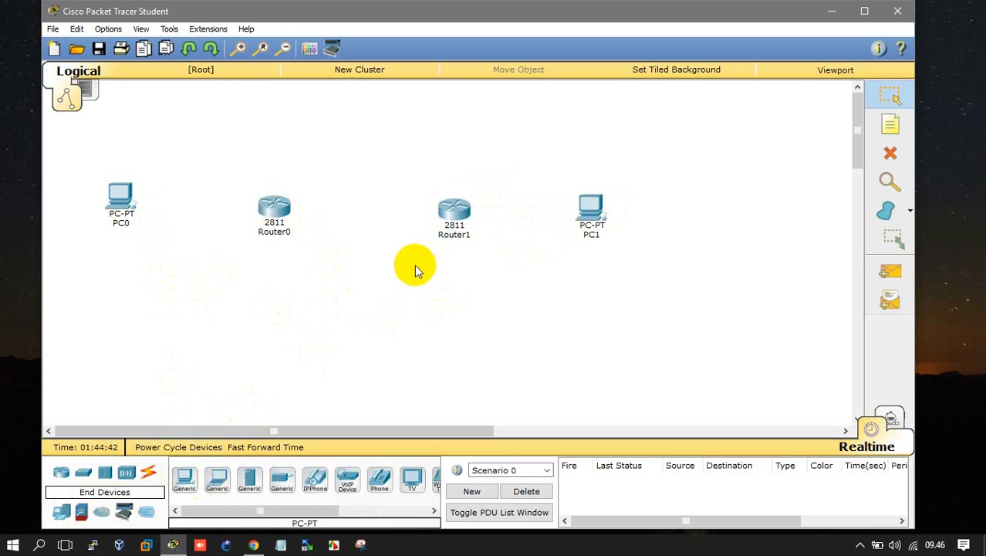
Step: Connect Router0 to PC0 using the automatically chosen connection type
{"action": "left_click", "coordinate": [149, 474]}
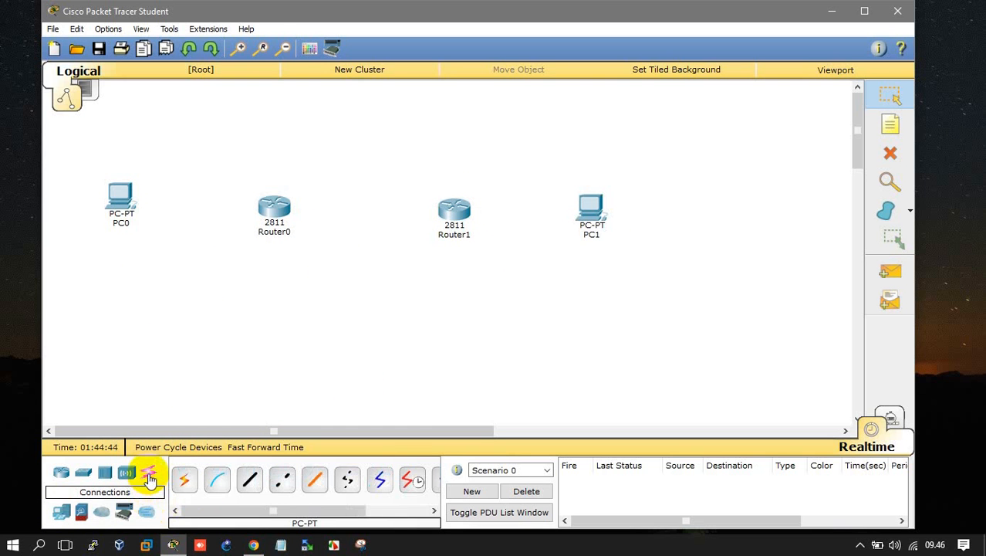
{"action": "left_click", "coordinate": [185, 480]}
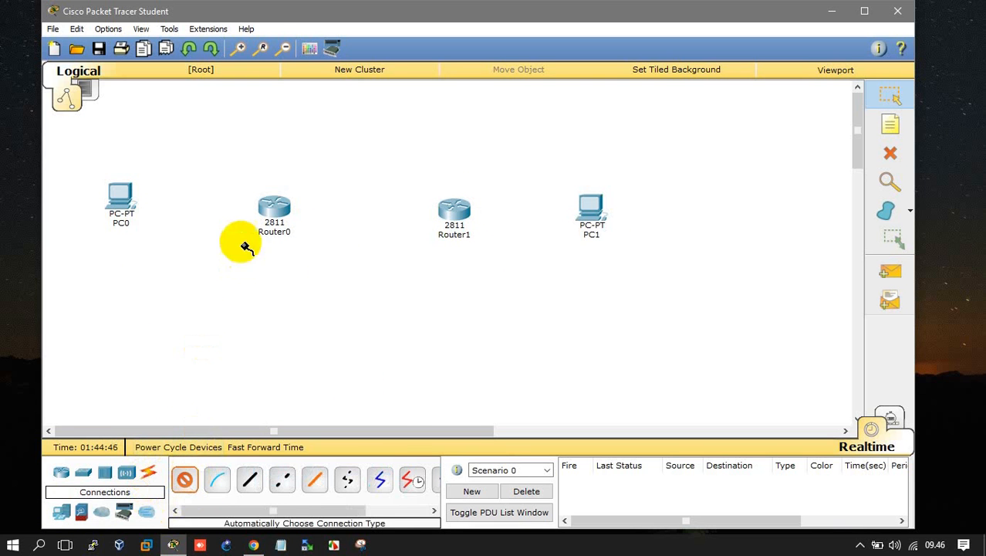
{"action": "left_click", "coordinate": [272, 206]}
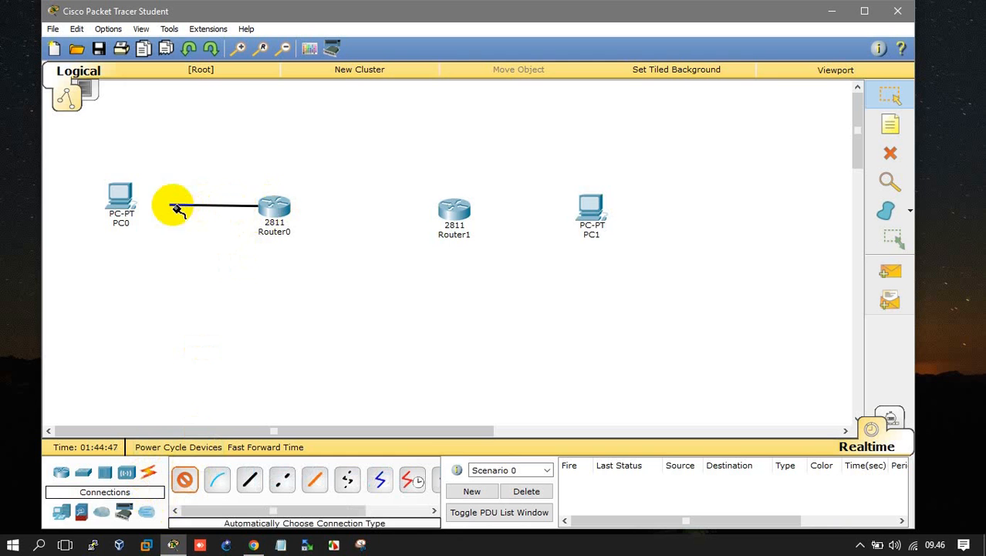
{"action": "left_click", "coordinate": [130, 201]}
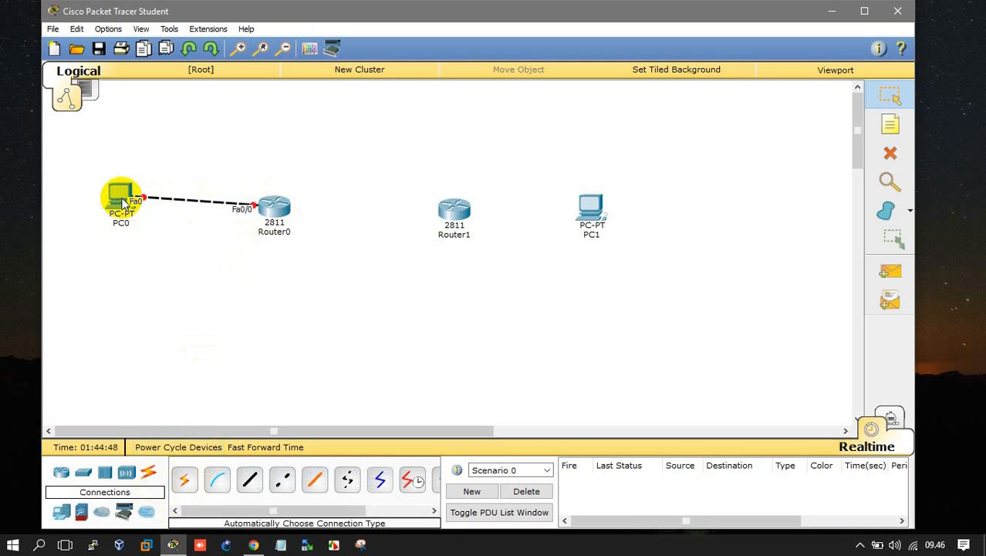
Step: Link Router0 to Router1 with an automatically chosen connection
{"action": "left_click", "coordinate": [184, 479]}
{"action": "left_click", "coordinate": [274, 205]}
{"action": "left_click", "coordinate": [463, 205]}
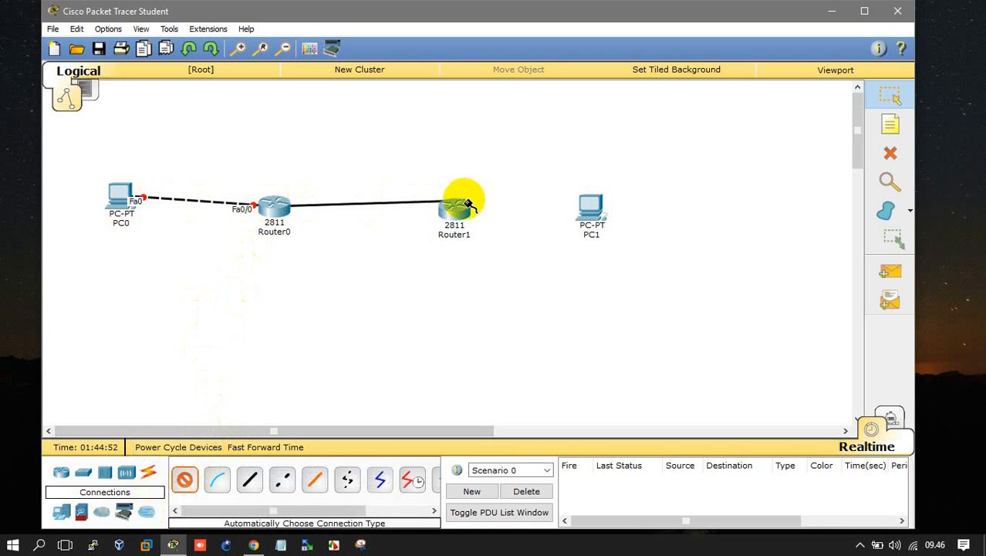
{"action": "left_click", "coordinate": [463, 205]}
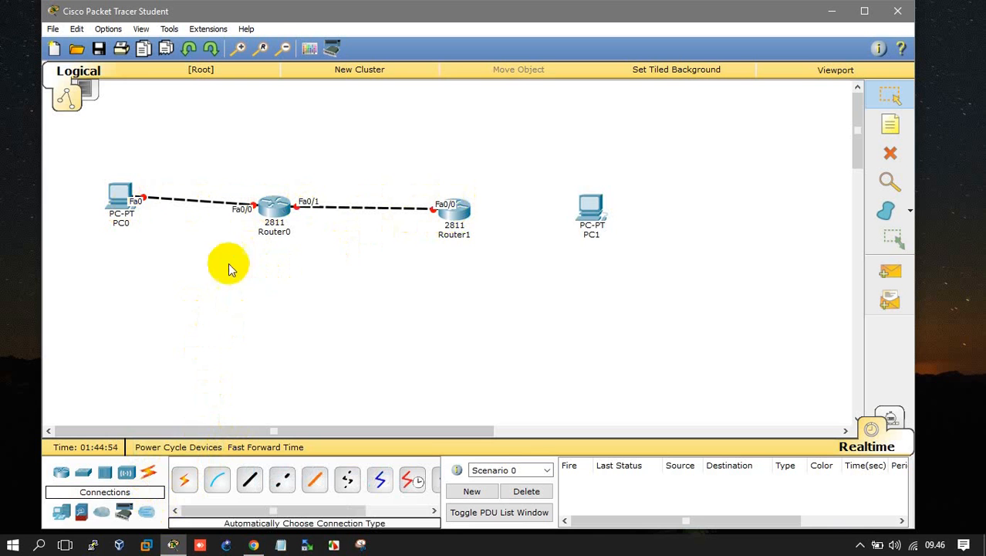
Step: Connect Router1 to PC1 with an automatically chosen cable and align PC0 with the other devices
{"action": "left_click", "coordinate": [184, 479]}
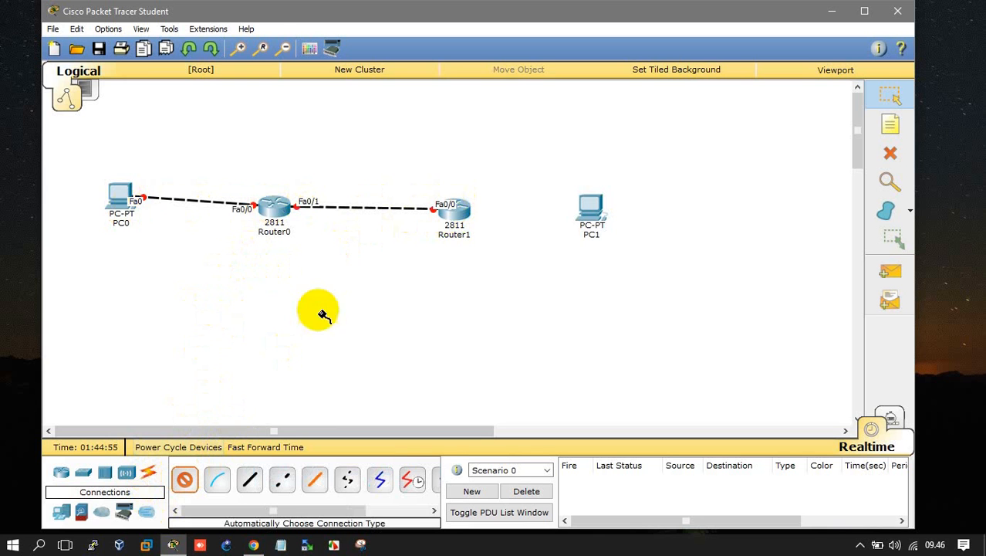
{"action": "left_click", "coordinate": [462, 218]}
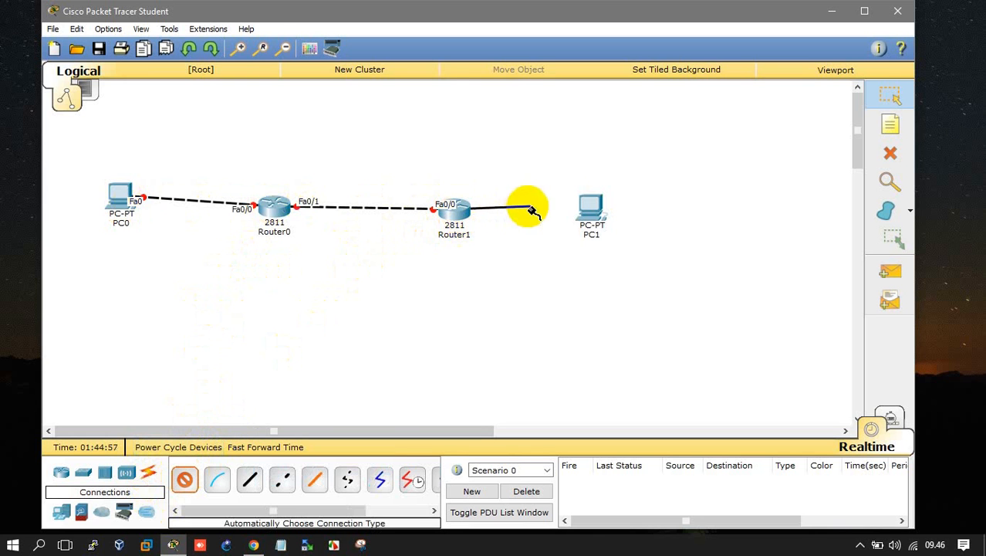
{"action": "left_click", "coordinate": [596, 208]}
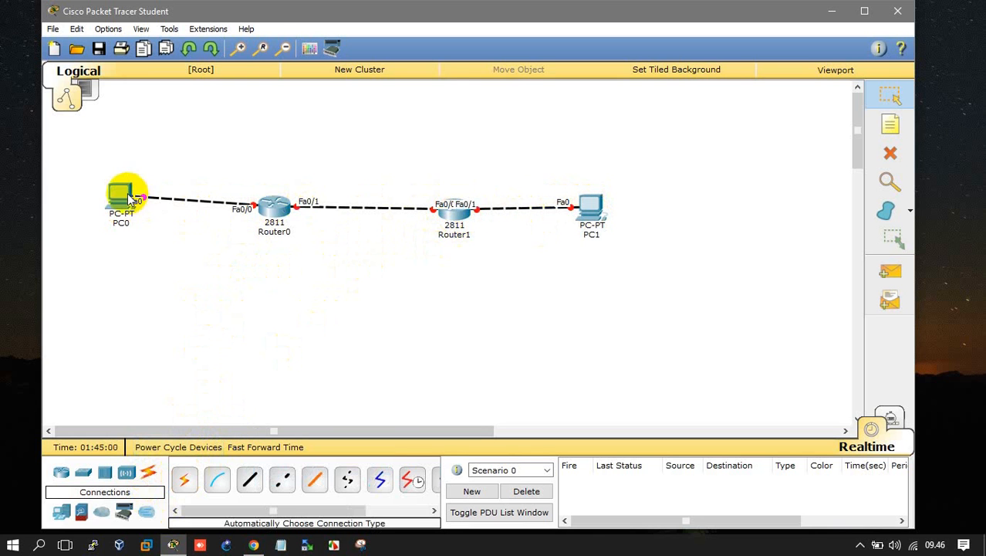
{"action": "left_click_drag", "start_coordinate": [122, 194], "coordinate": [127, 206]}
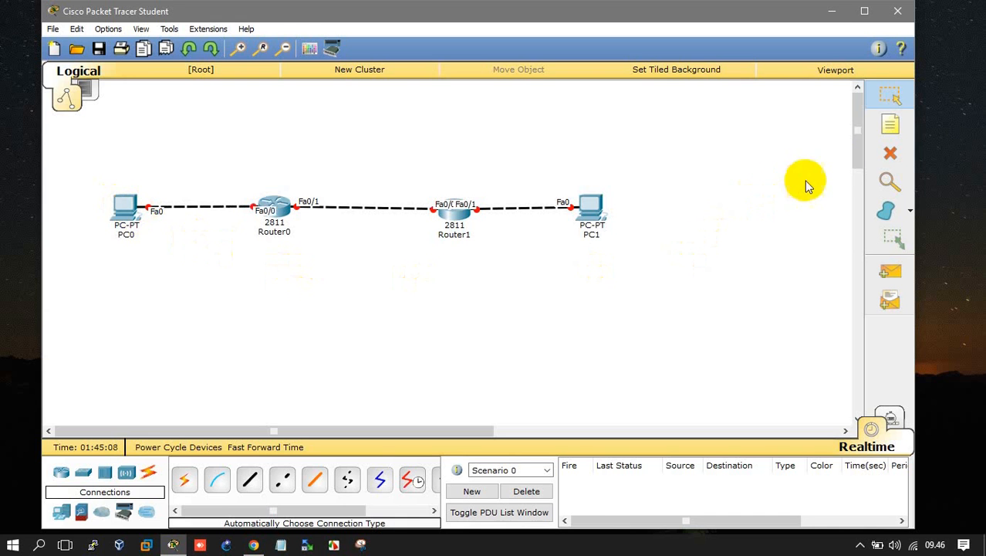
Step: Add a note reading 192.168.1.2/25 above PC1
{"action": "left_click", "coordinate": [891, 124]}
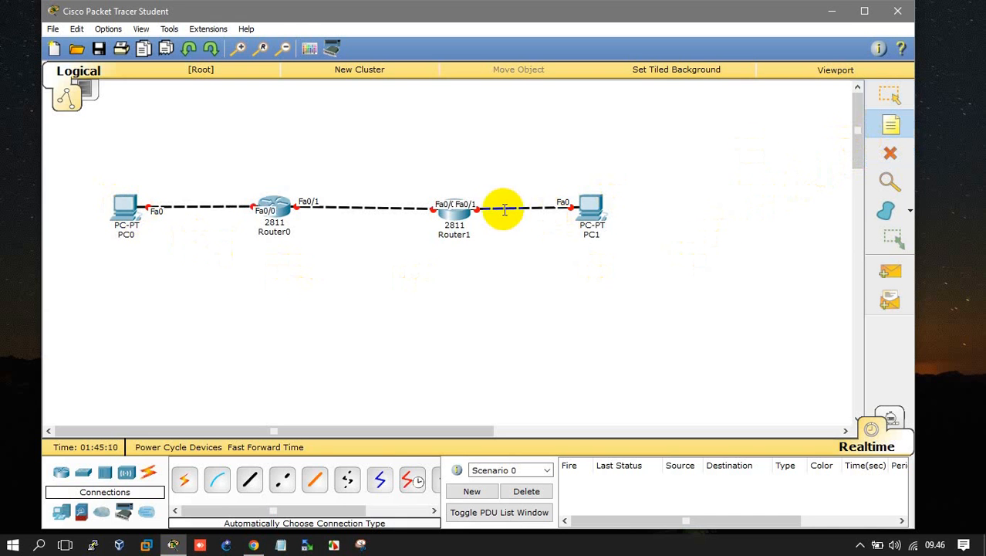
{"action": "left_click", "coordinate": [579, 162]}
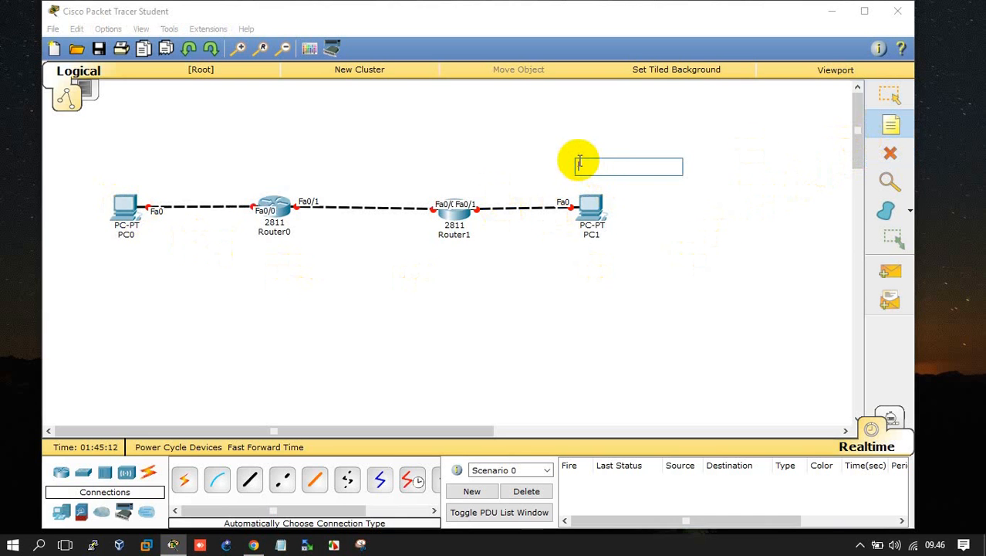
{"action": "type", "text": "192"}
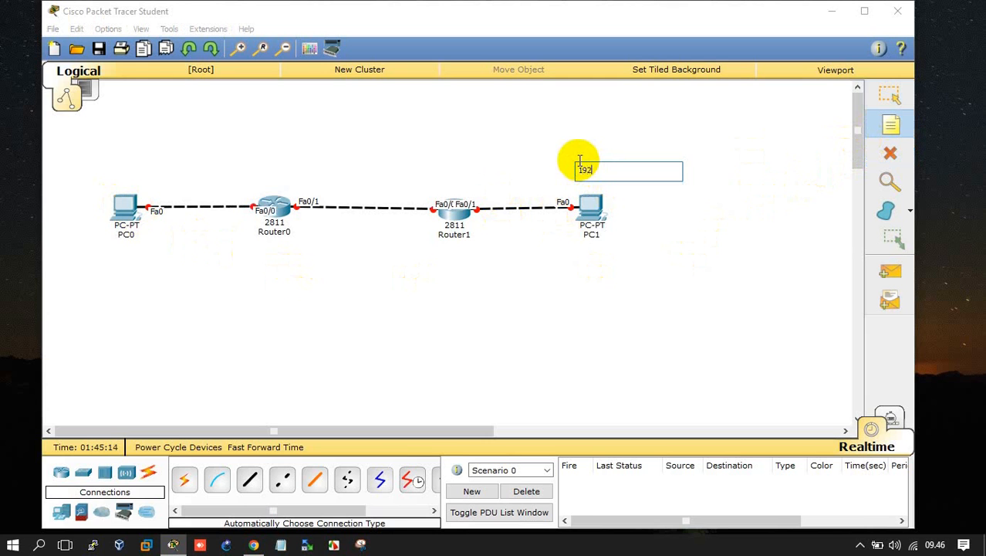
{"action": "type", "text": ".168"}
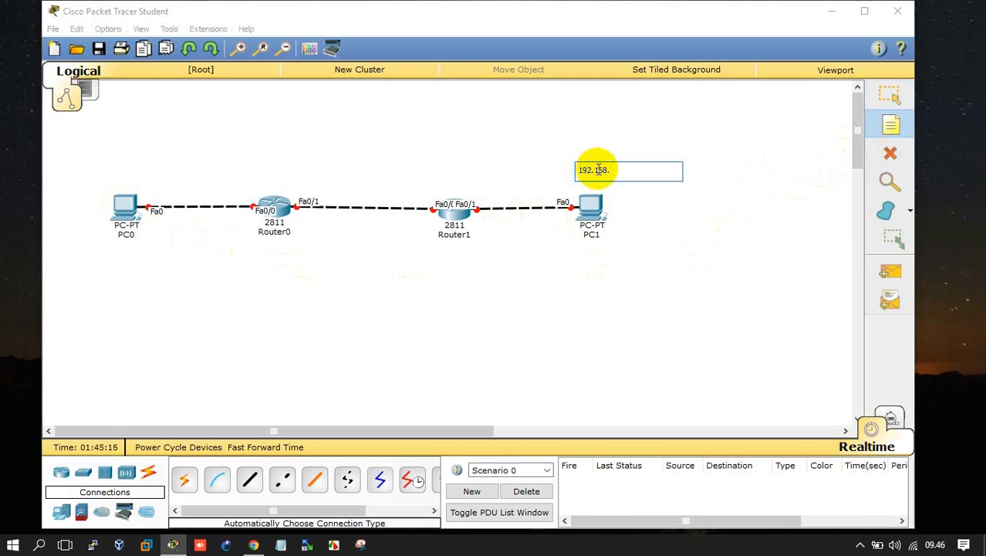
{"action": "type", "text": ".1.2"}
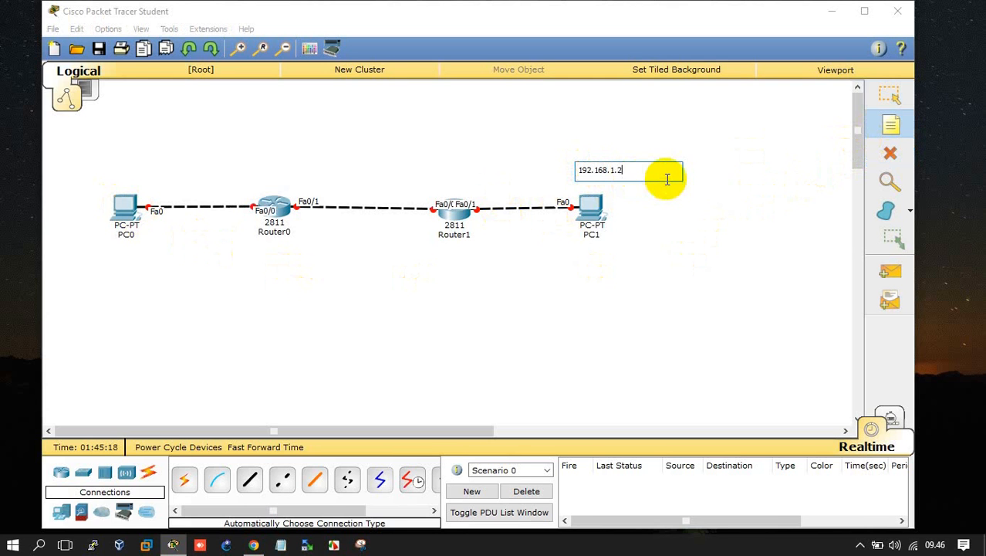
{"action": "type", "text": "/25"}
{"action": "key", "text": "ctrl+a"}
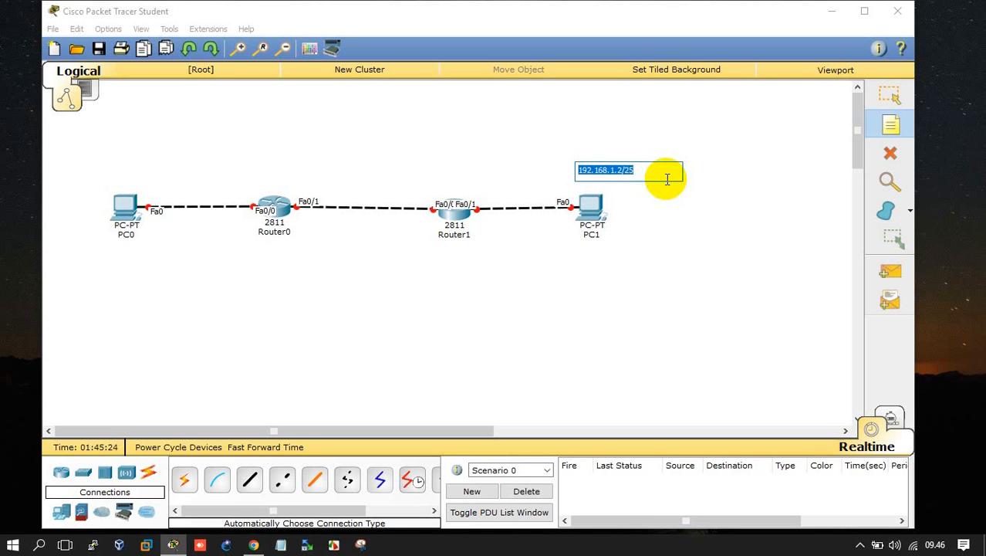
{"action": "left_click", "coordinate": [478, 171]}
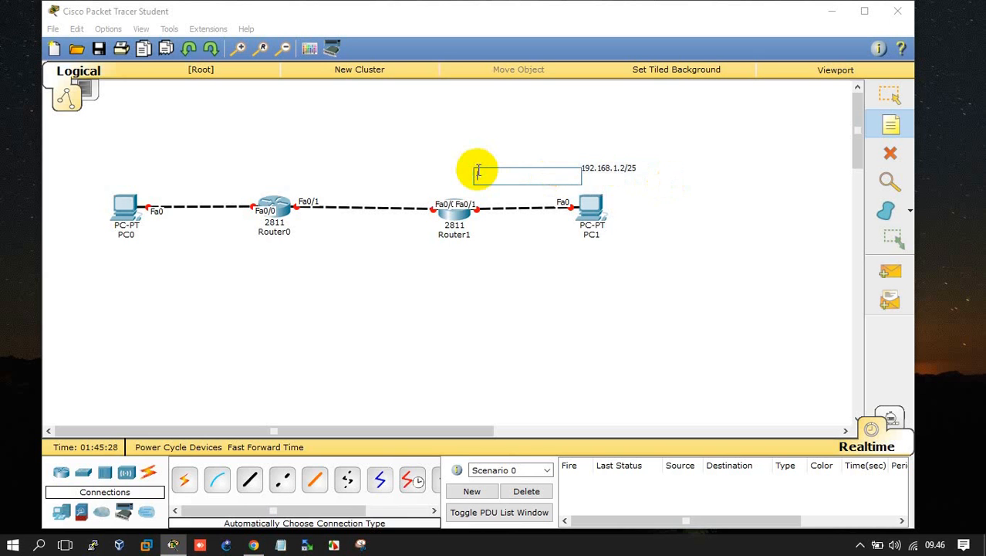
{"action": "key", "text": "Escape"}
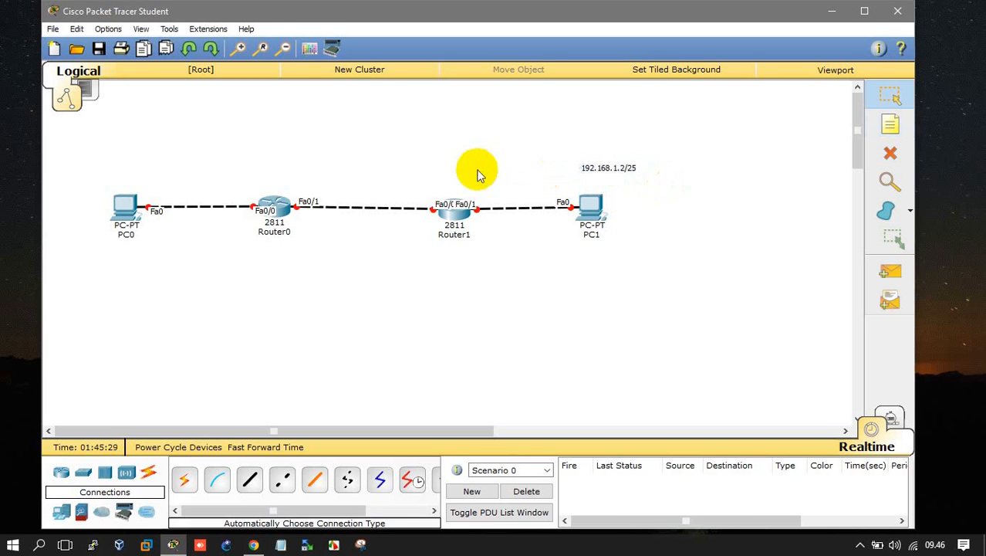
Step: Copy the text of PC1's address note into a new note above Router1's link to PC1
{"action": "double_click", "coordinate": [591, 168]}
{"action": "triple_click", "coordinate": [596, 165]}
{"action": "key", "text": "ctrl+c"}
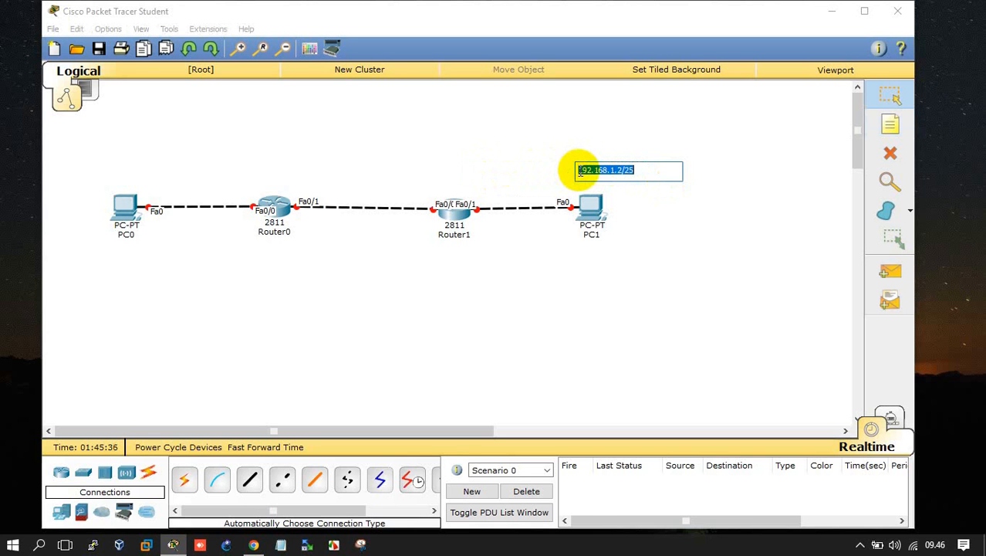
{"action": "left_click", "coordinate": [887, 125]}
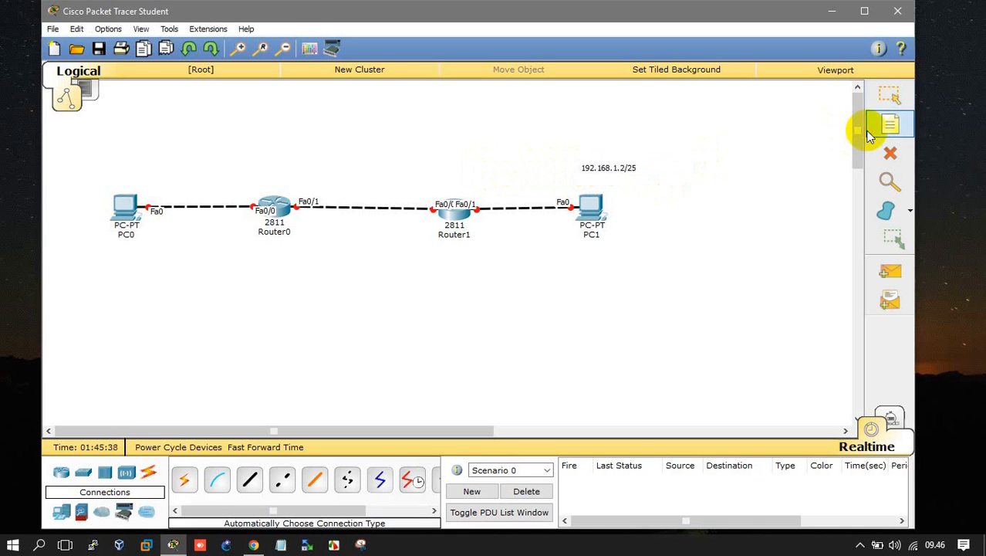
{"action": "left_click", "coordinate": [473, 176]}
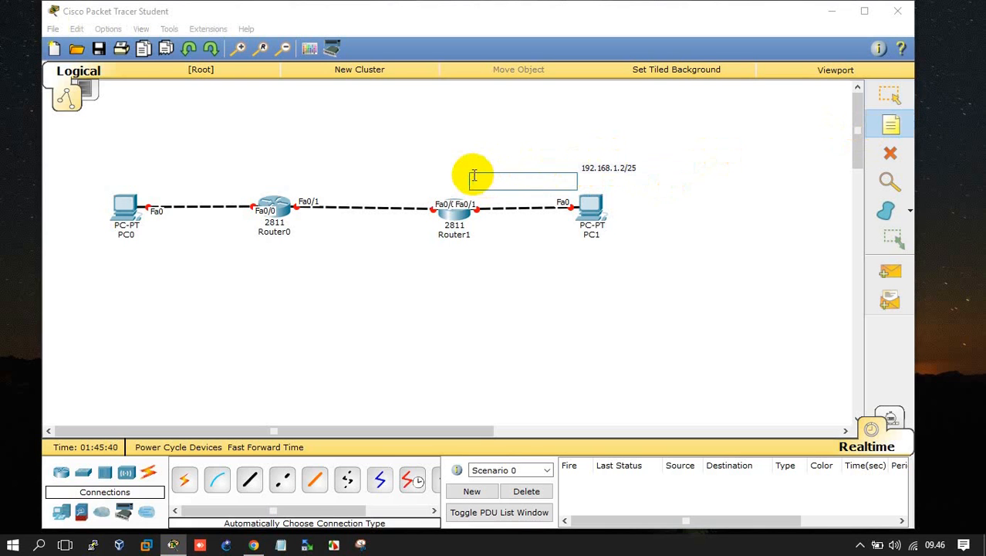
{"action": "key", "text": "ctrl+v"}
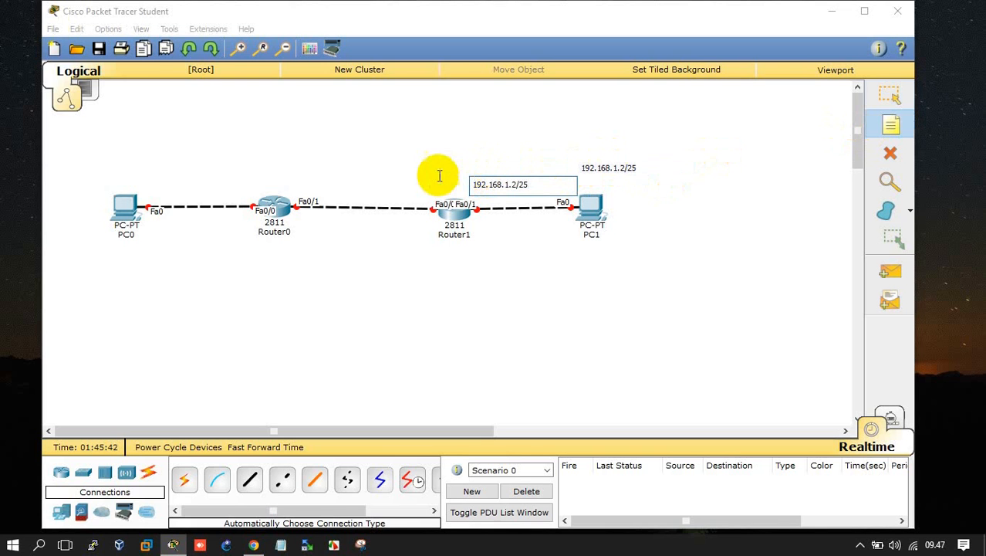
Step: Add a note reading 10.1.1.1/30 above Router1's link to Router0
{"action": "left_click", "coordinate": [399, 166]}
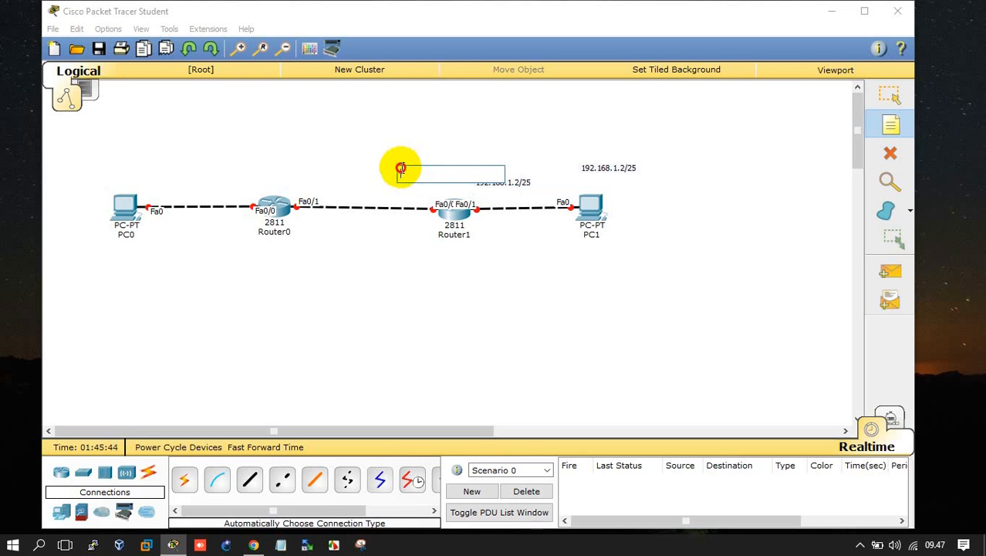
{"action": "key", "text": "ctrl+v"}
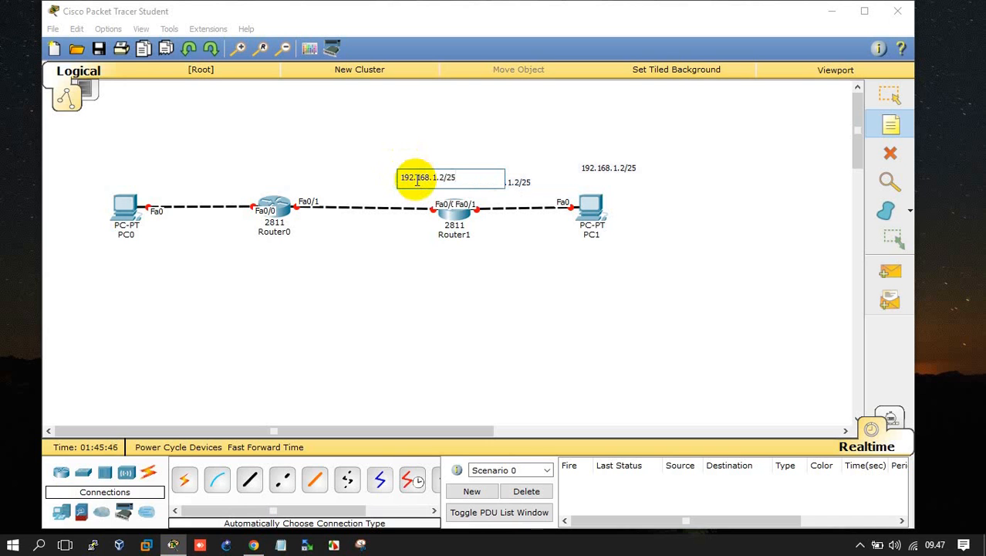
{"action": "key", "text": "ctrl+a"}
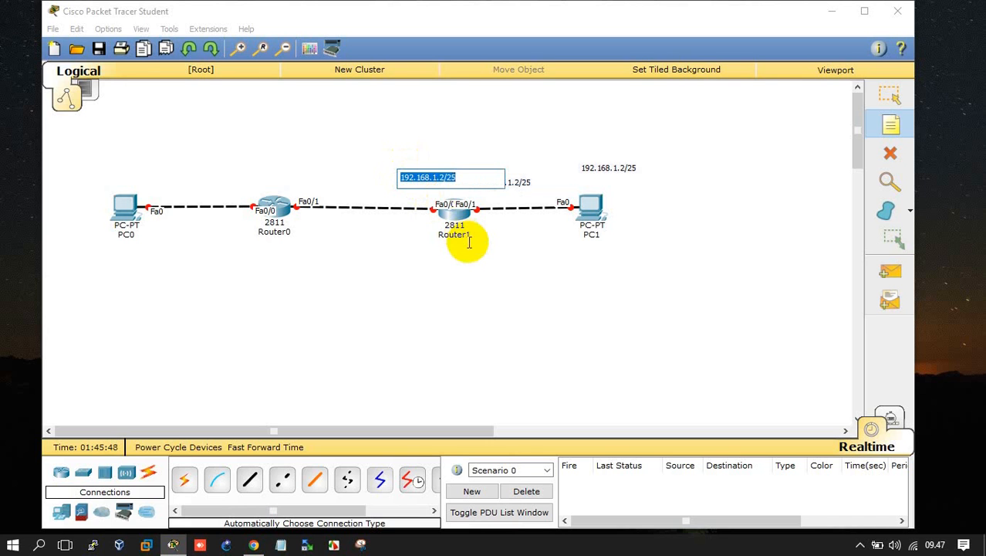
{"action": "type", "text": "10."}
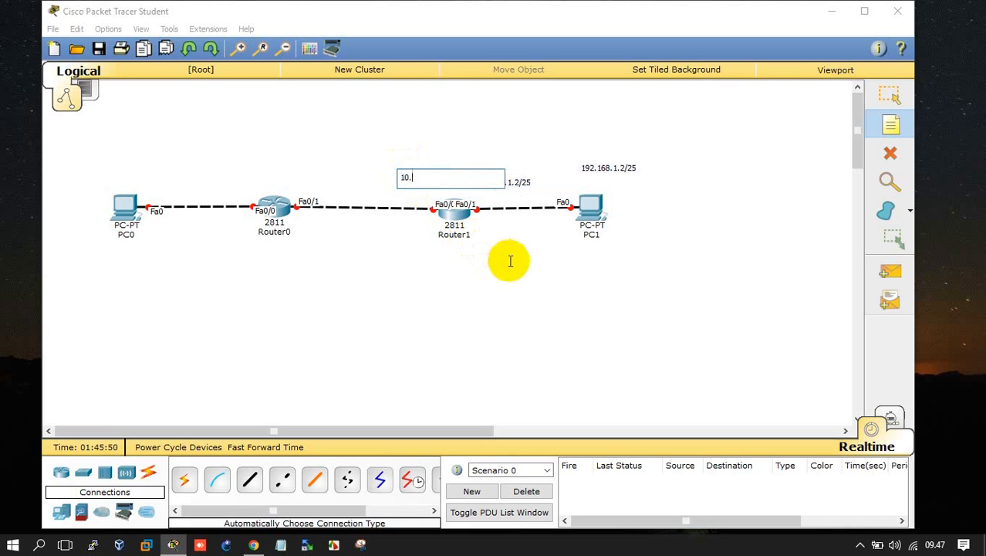
{"action": "type", "text": "1.1.1/30"}
Step: Copy the 10.1.1.1/30 note text into a new note above Router0's link to Router1
{"action": "key", "text": "ctrl+a"}
{"action": "key", "text": "ctrl+c"}
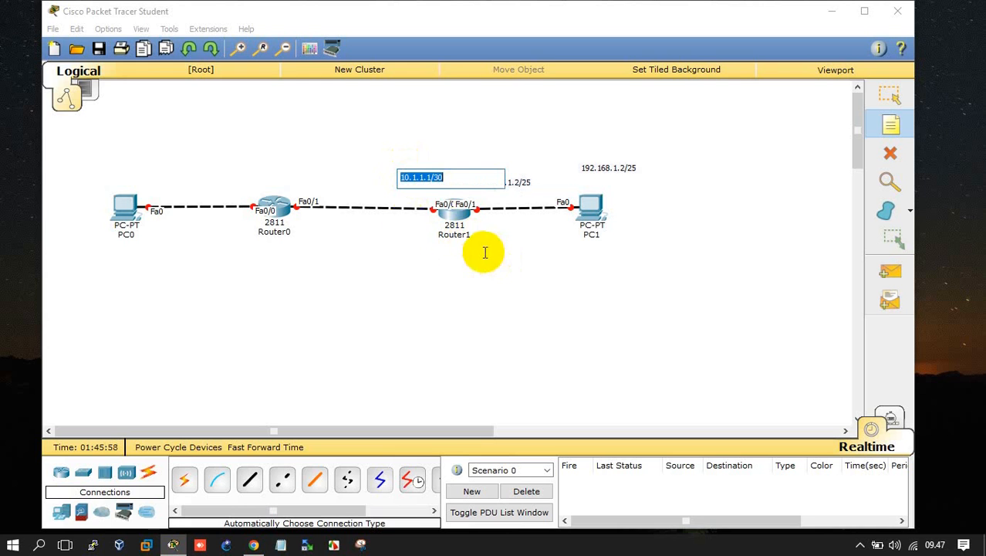
{"action": "left_click", "coordinate": [283, 167]}
{"action": "key", "text": "ctrl+v"}
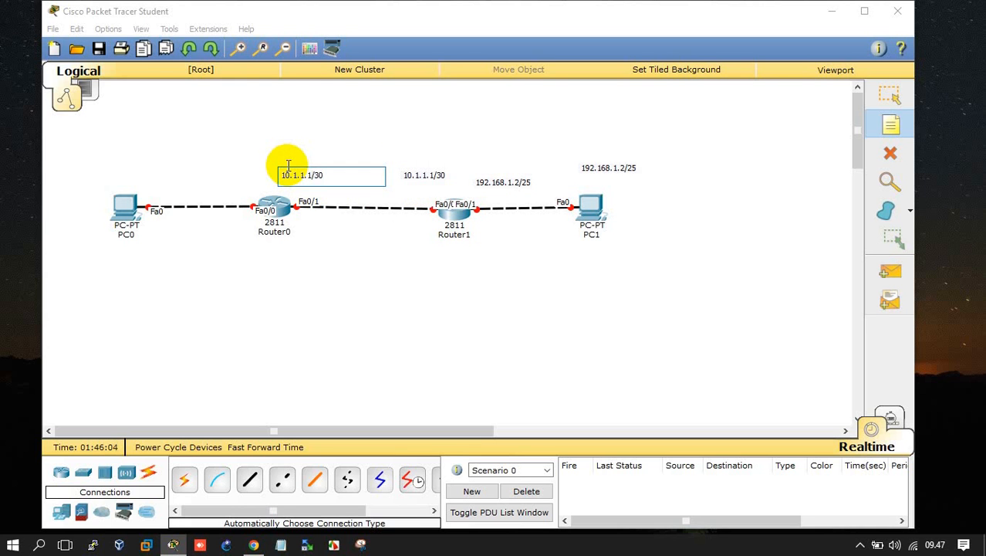
Step: Change the address in the note above Router0's link to Router1 to 10.1.1.2/30
{"action": "key", "text": "Left"}
{"action": "key", "text": "Left"}
{"action": "key", "text": "Left"}
{"action": "key", "text": "BackSpace"}
{"action": "type", "text": "2"}
Step: Add a note reading 192.168.2.1/26 above Router0's link to PC0
{"action": "left_click", "coordinate": [218, 152]}
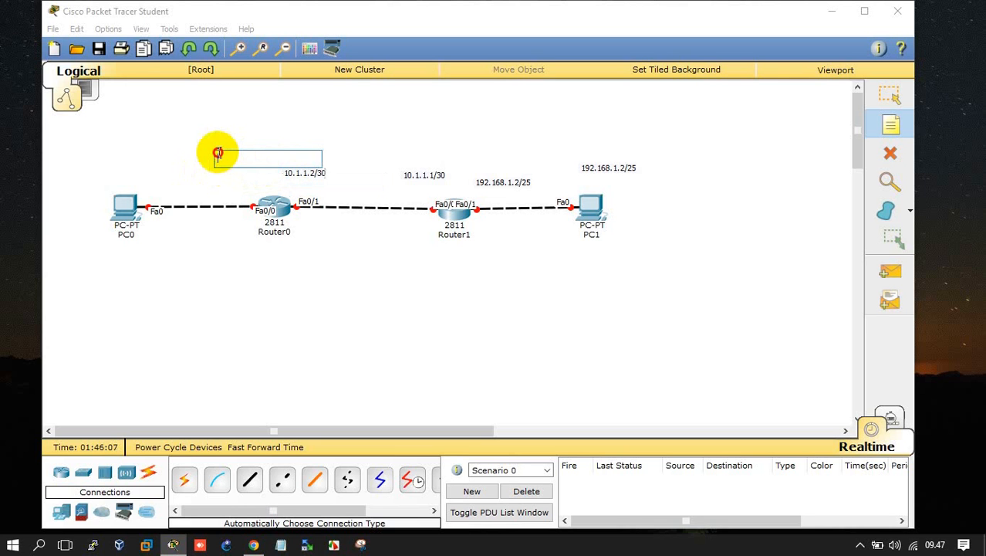
{"action": "key", "text": "ctrl+v"}
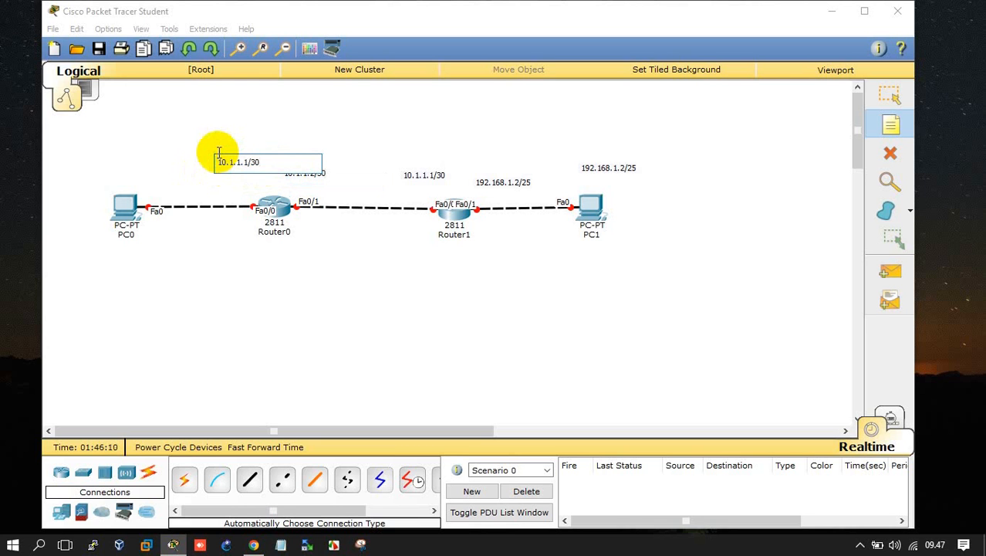
{"action": "key", "text": "ctrl+a"}
{"action": "type", "text": "192.168"}
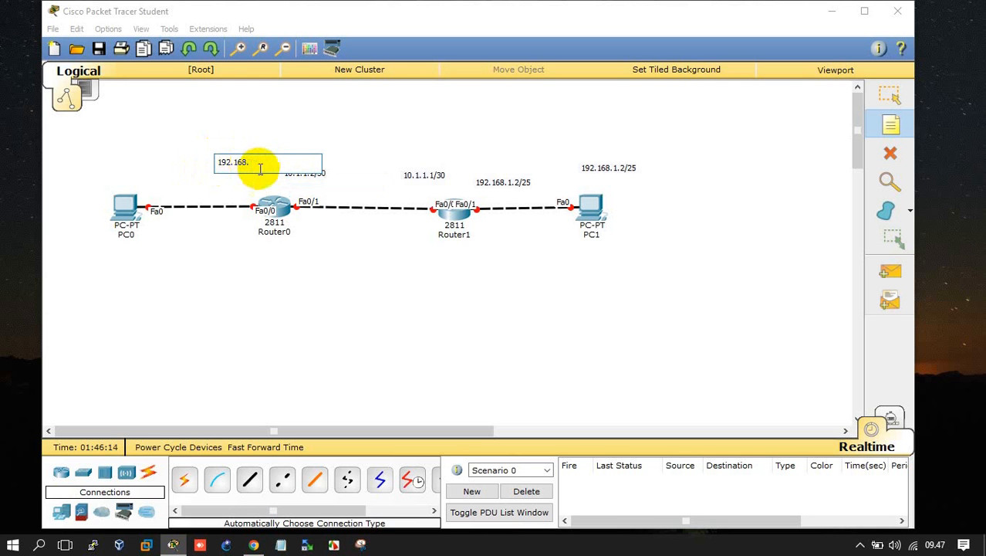
{"action": "type", "text": ".1/"}
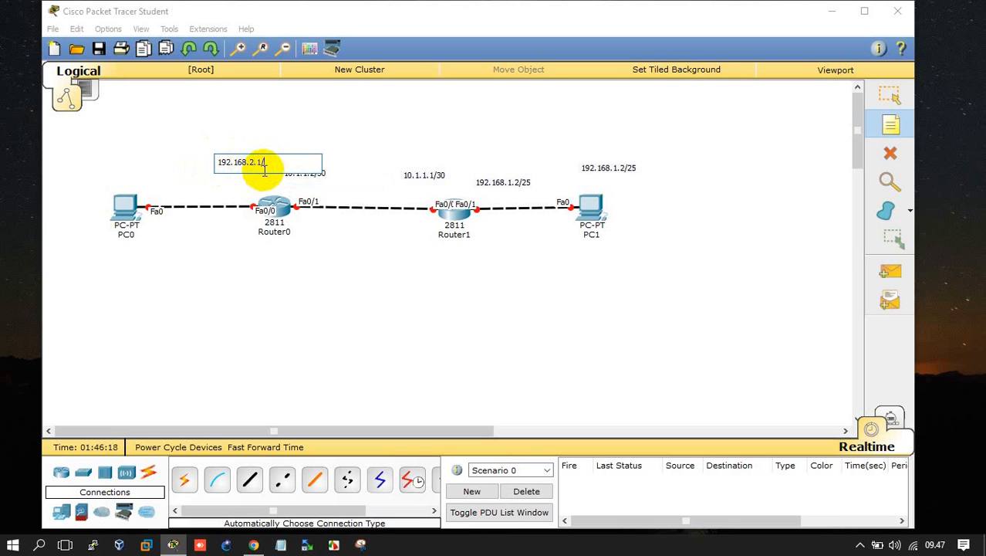
{"action": "type", "text": "2.1/26"}
Step: Copy the 192.168.2.1/26 note text into a new note above PC0 and change it to 192.168.2.2/26
{"action": "key", "text": "ctrl+a"}
{"action": "key", "text": "ctrl+c"}
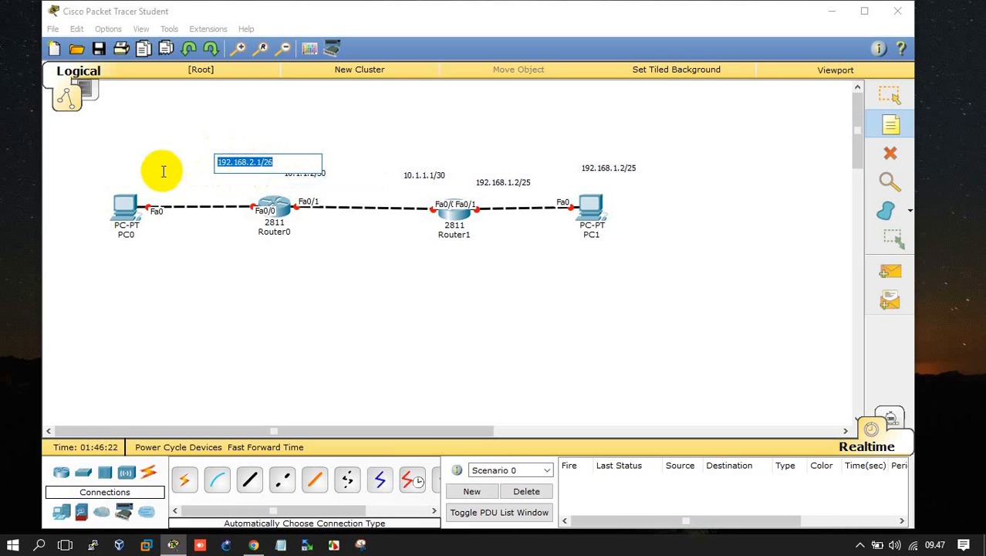
{"action": "left_click", "coordinate": [106, 166]}
{"action": "key", "text": "ctrl+v"}
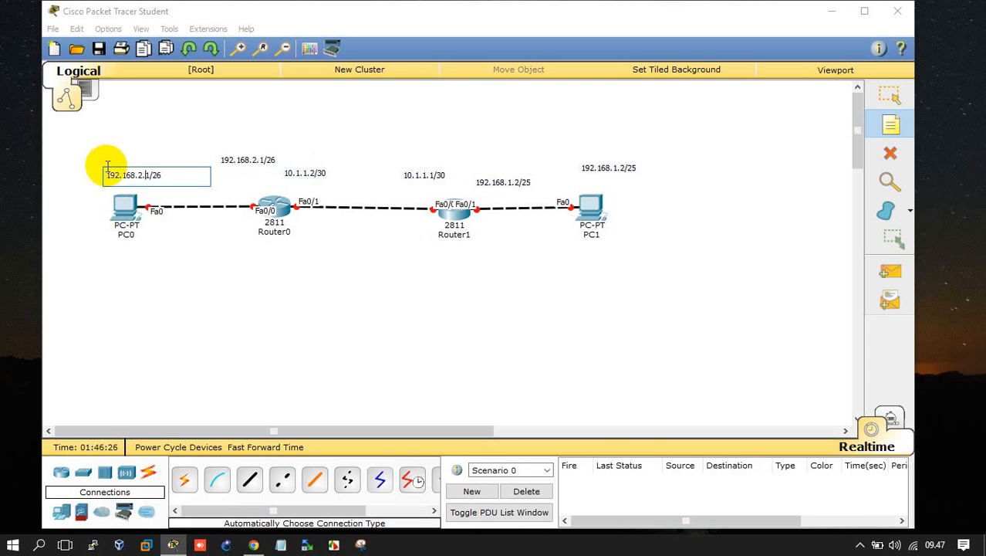
{"action": "key", "text": "BackSpace"}
{"action": "type", "text": "2"}
{"action": "key", "text": "Escape"}
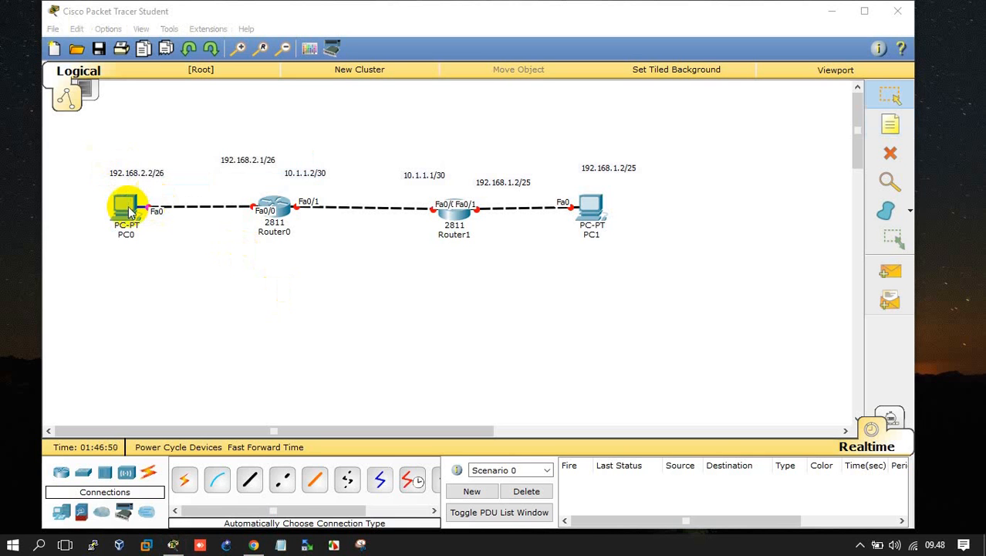
Step: Set PC0's static IP address to 192.168.2.2 in its IP configuration
{"action": "left_click", "coordinate": [128, 207]}
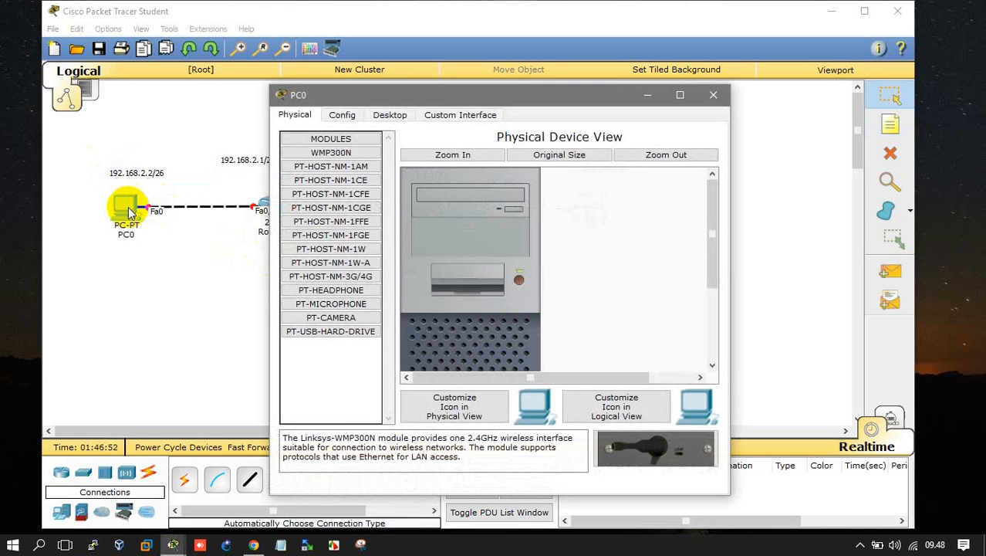
{"action": "left_click", "coordinate": [389, 118]}
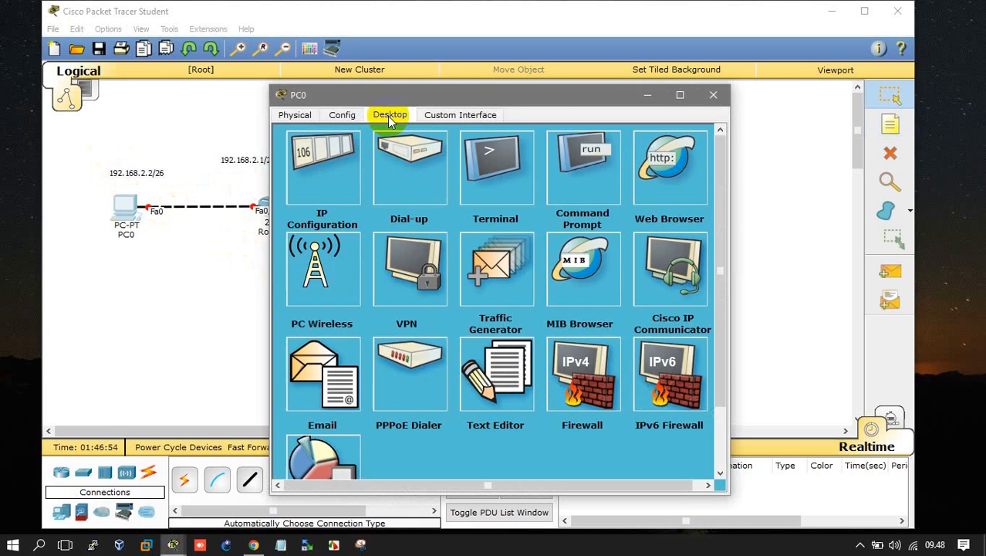
{"action": "left_click", "coordinate": [312, 178]}
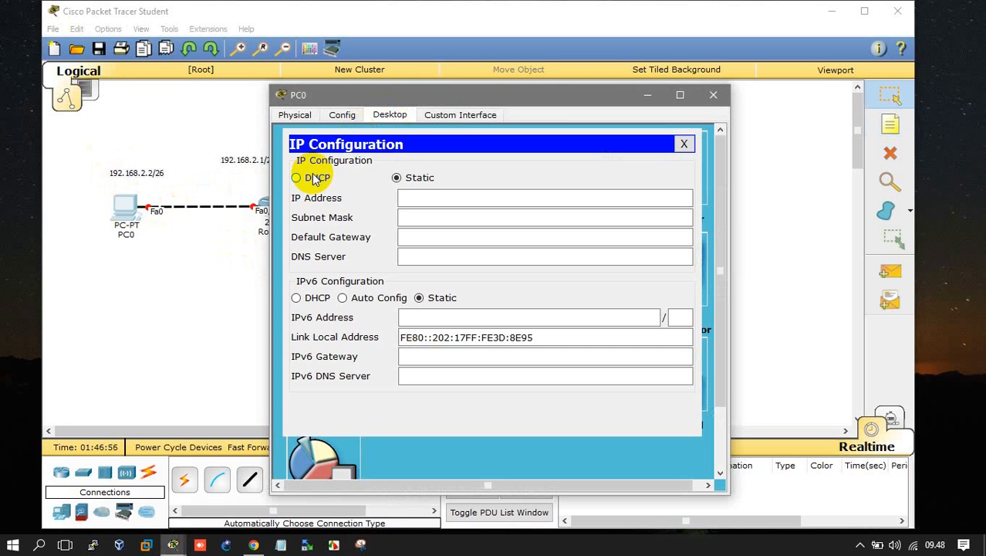
{"action": "left_click", "coordinate": [400, 198]}
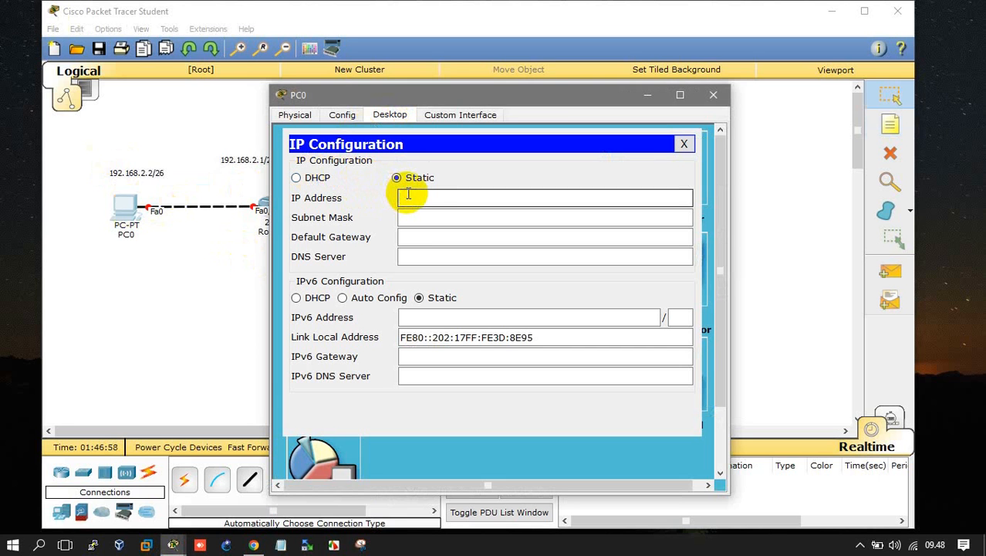
{"action": "type", "text": "1"}
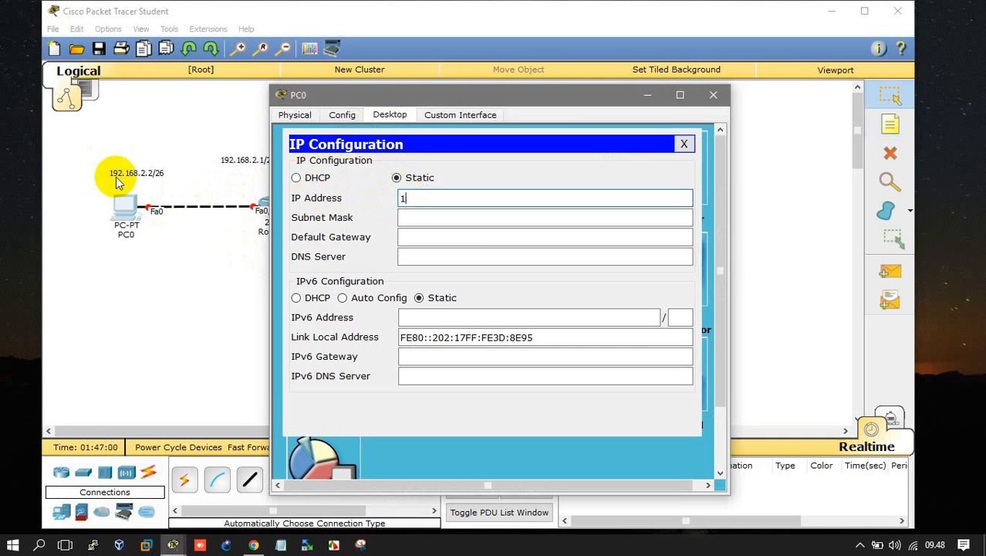
{"action": "type", "text": "92.168.2.2"}
Step: Set PC0's subnet mask to 255.255.255.192
{"action": "key", "text": "Tab"}
{"action": "key", "text": "End"}
{"action": "key", "text": "BackSpace"}
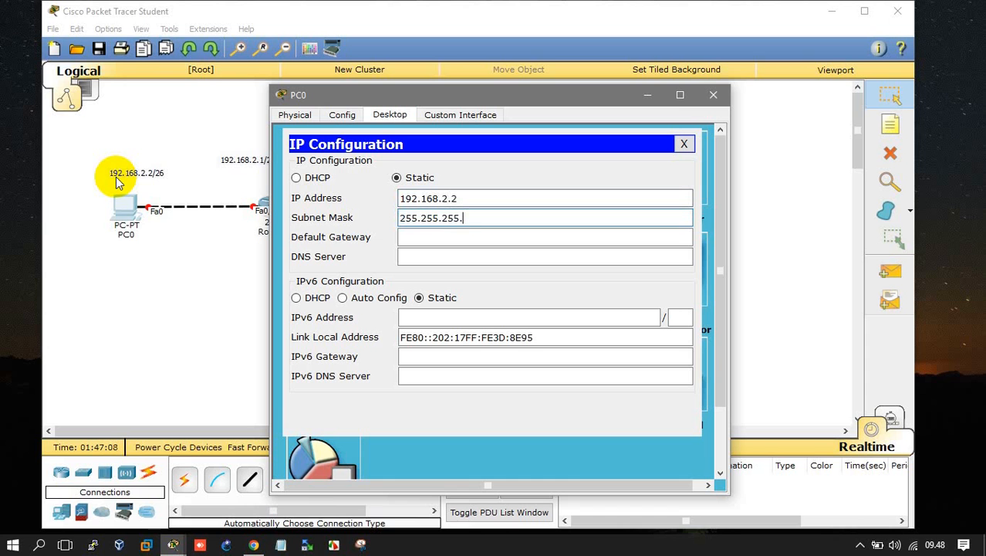
{"action": "type", "text": "2"}
{"action": "key", "text": "BackSpace"}
{"action": "type", "text": "192"}
Step: Set PC0's default gateway to 192.168.2.1, reusing its copied IP address, and close PC0's settings
{"action": "left_click", "coordinate": [468, 197]}
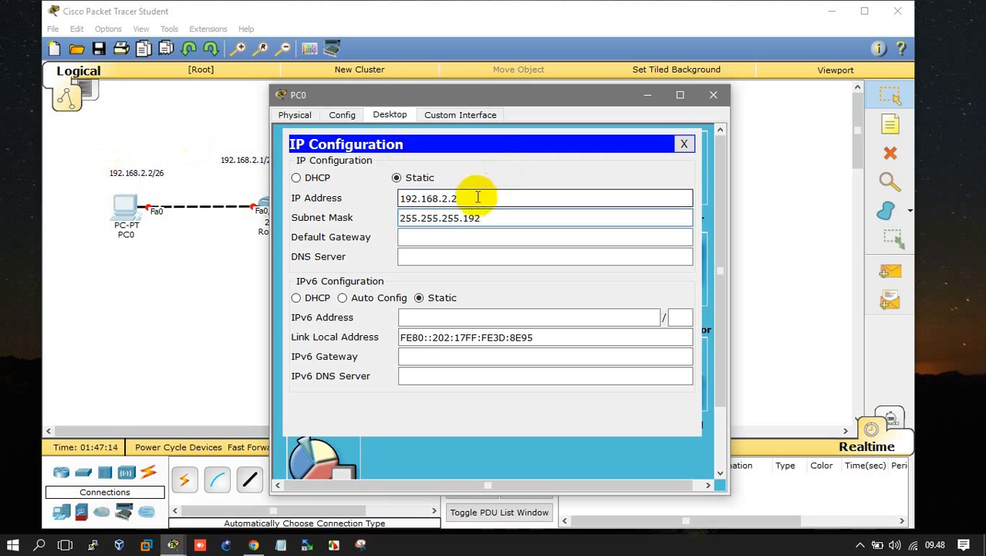
{"action": "triple_click", "coordinate": [467, 198]}
{"action": "key", "text": "ctrl+c"}
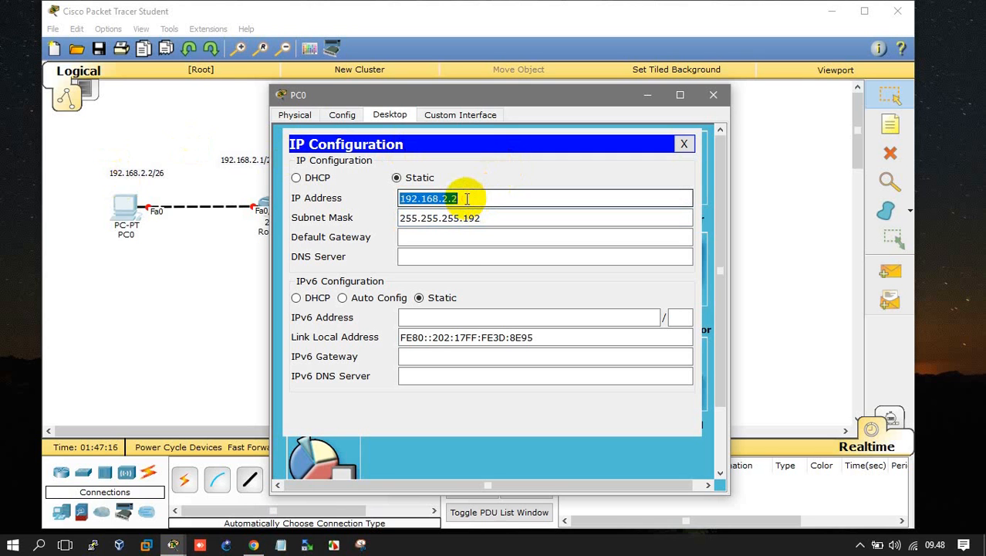
{"action": "left_click", "coordinate": [457, 244]}
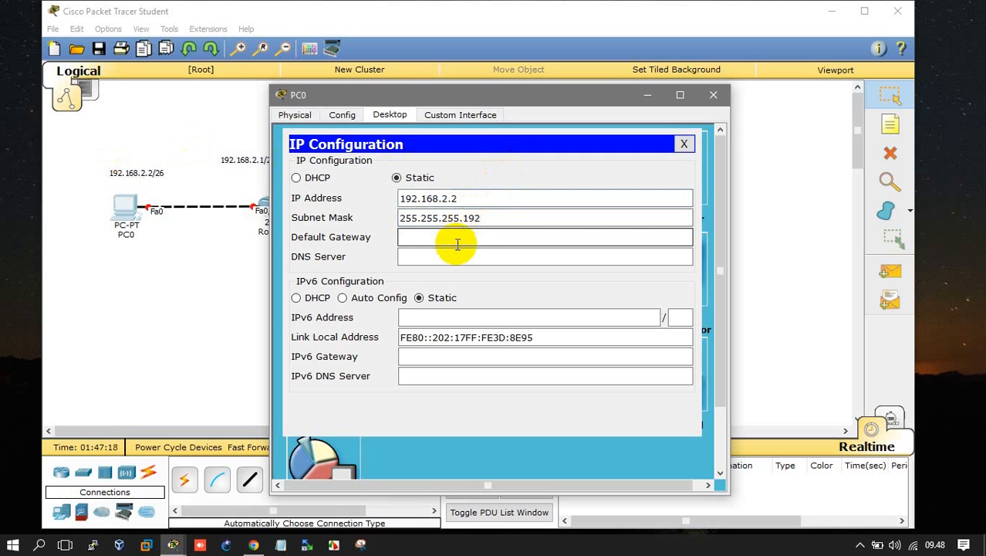
{"action": "key", "text": "ctrl+v"}
{"action": "type", "text": "1"}
{"action": "left_click", "coordinate": [683, 144]}
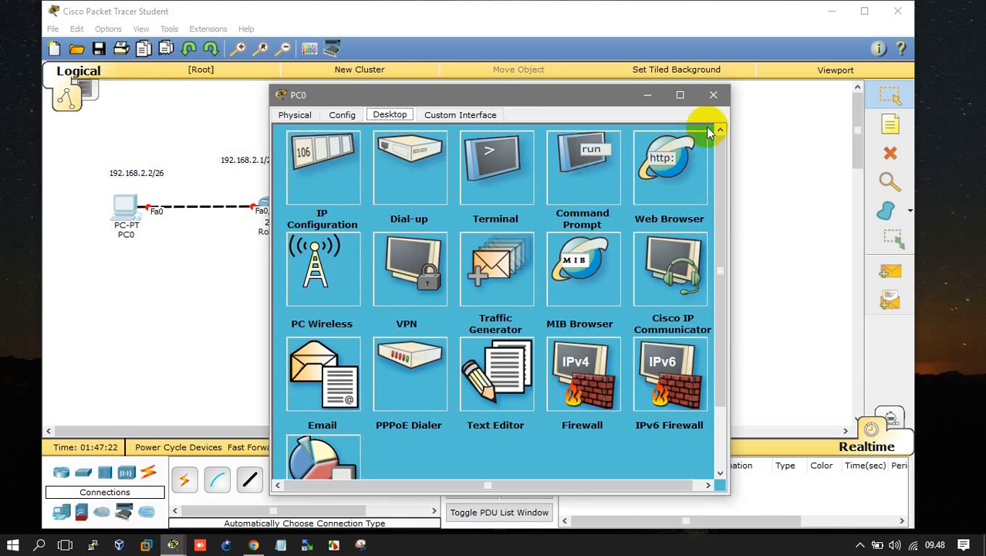
{"action": "left_click", "coordinate": [712, 96]}
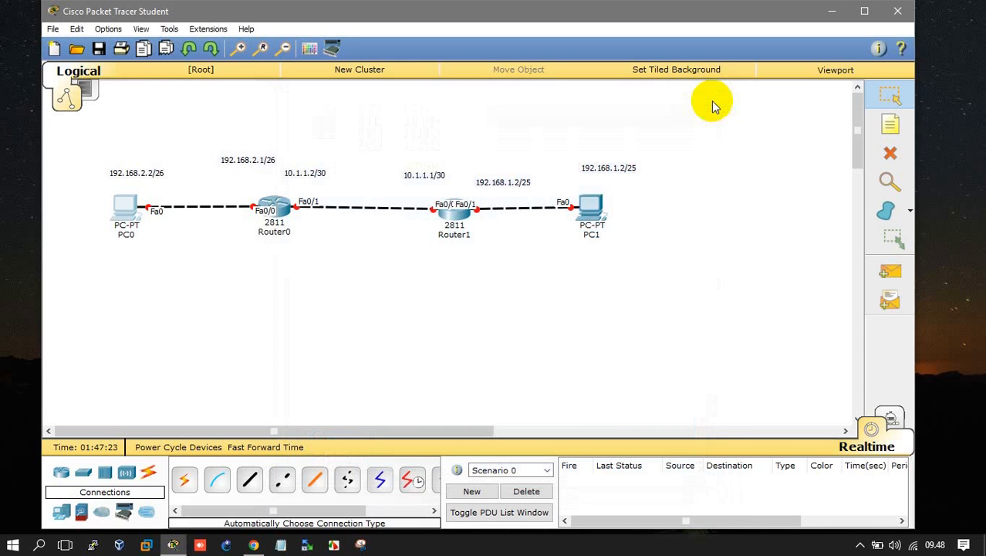
Step: Set PC1's static IP address to 192.168.1.2 in its IP configuration
{"action": "left_click", "coordinate": [590, 204]}
{"action": "left_click", "coordinate": [383, 121]}
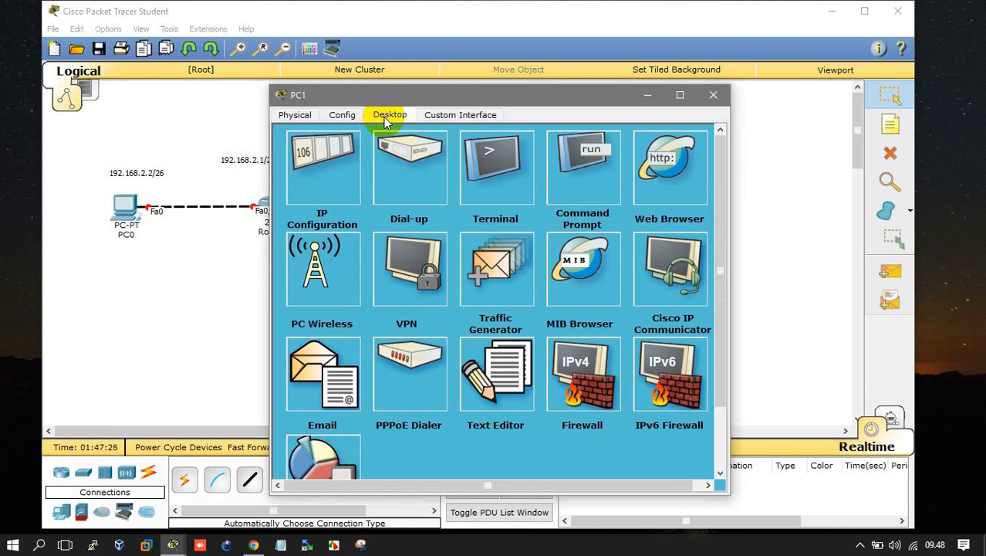
{"action": "left_click", "coordinate": [324, 164]}
{"action": "left_click", "coordinate": [427, 199]}
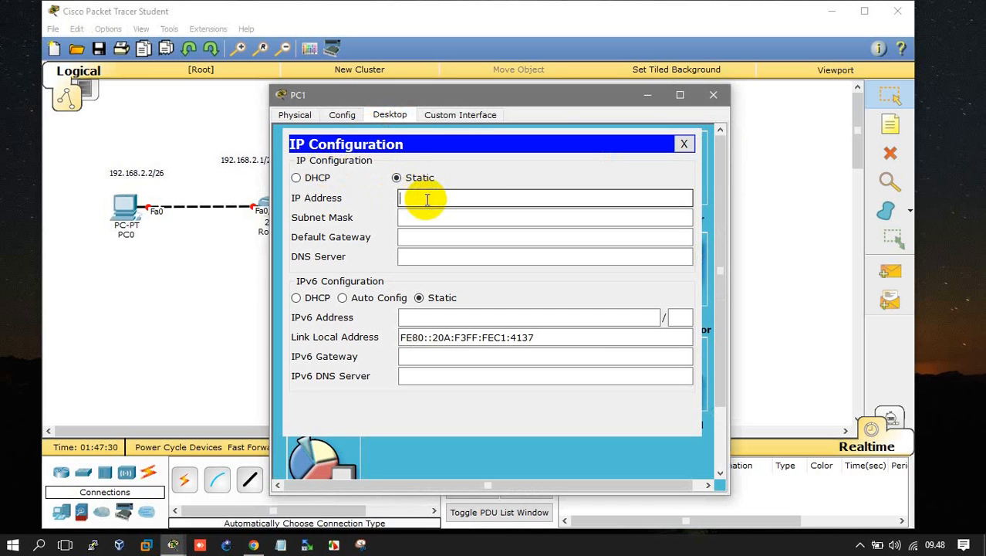
{"action": "type", "text": "192.168.2.2"}
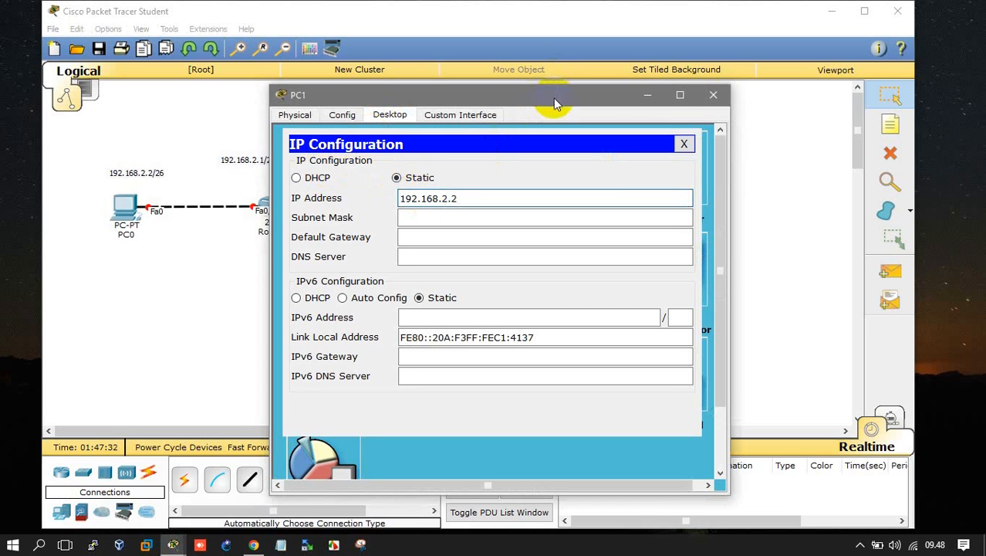
{"action": "left_click_drag", "start_coordinate": [554, 98], "coordinate": [379, 90]}
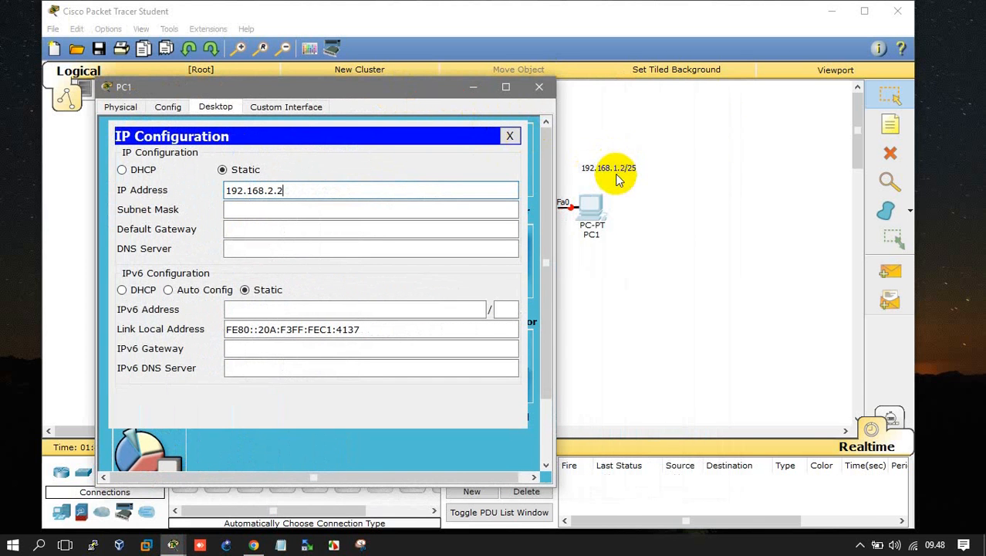
{"action": "key", "text": "Left"}
{"action": "key", "text": "Left"}
{"action": "key", "text": "BackSpace"}
{"action": "type", "text": "1"}
Step: Copy PC1's IP address and set its subnet mask to 255.255.255.128
{"action": "key", "text": "ctrl+a"}
{"action": "key", "text": "ctrl+c"}
{"action": "key", "text": "Tab"}
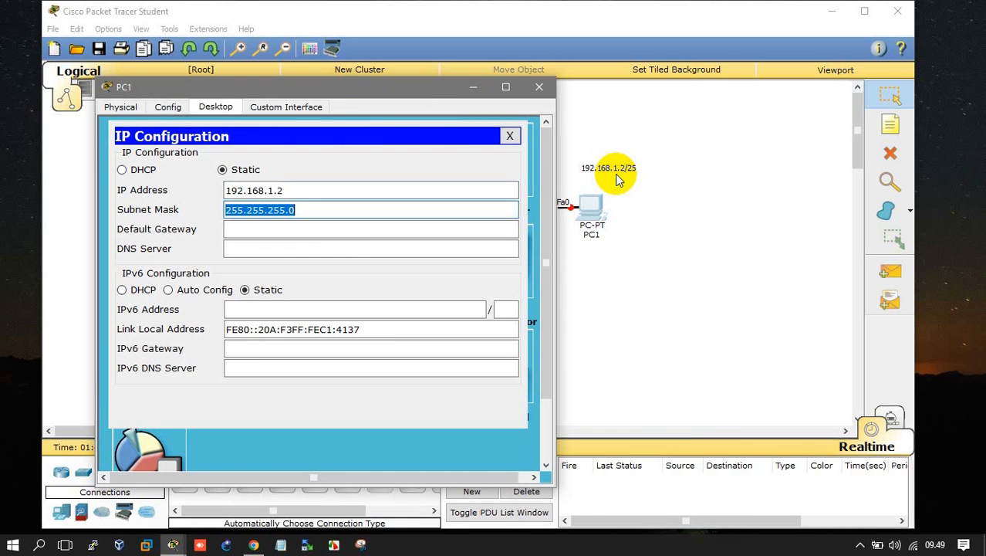
{"action": "key", "text": "End"}
{"action": "key", "text": "BackSpace"}
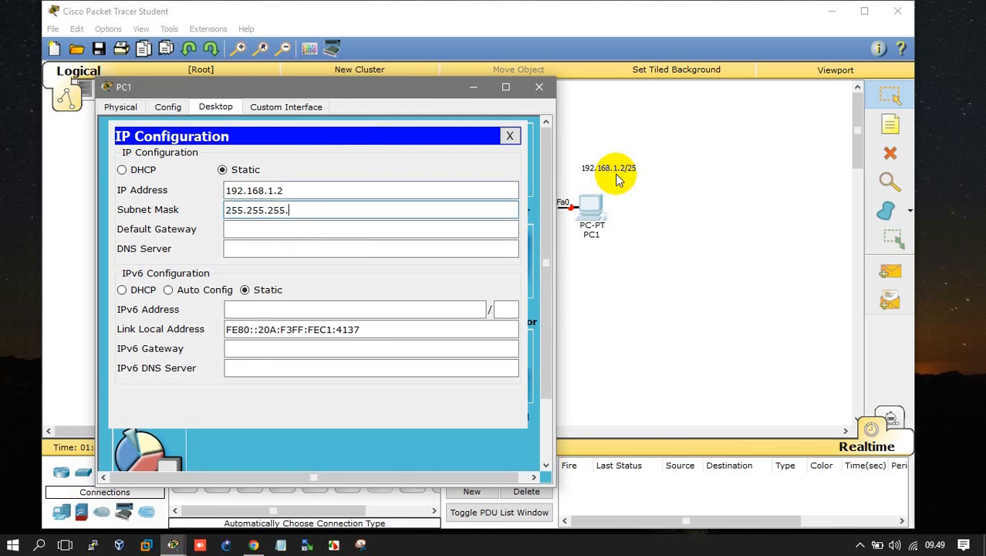
{"action": "type", "text": "128"}
{"action": "key", "text": "Tab"}
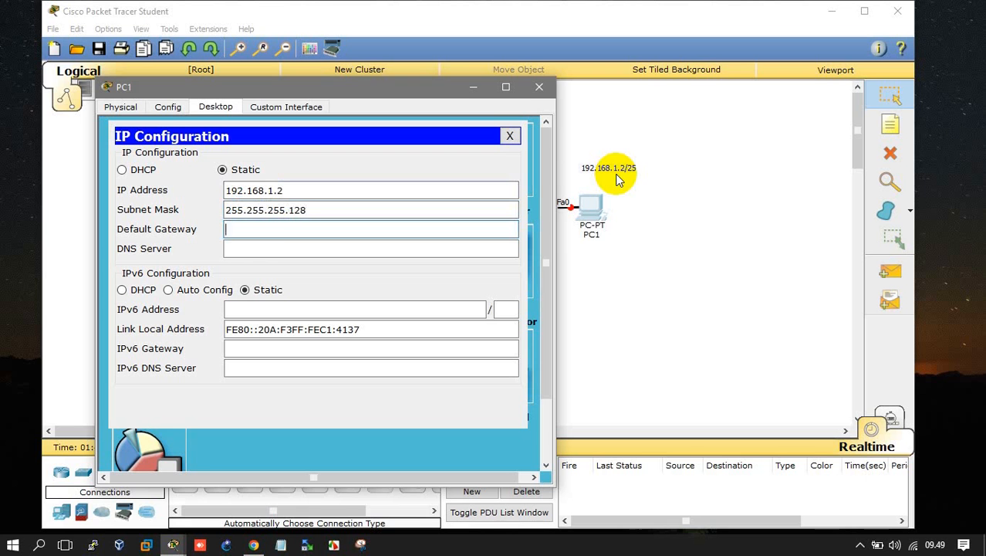
Step: Set PC1's default gateway to 192.168.1.1 from the copied address and close PC1's settings
{"action": "key", "text": "ctrl+v"}
{"action": "key", "text": "BackSpace"}
{"action": "type", "text": "1"}
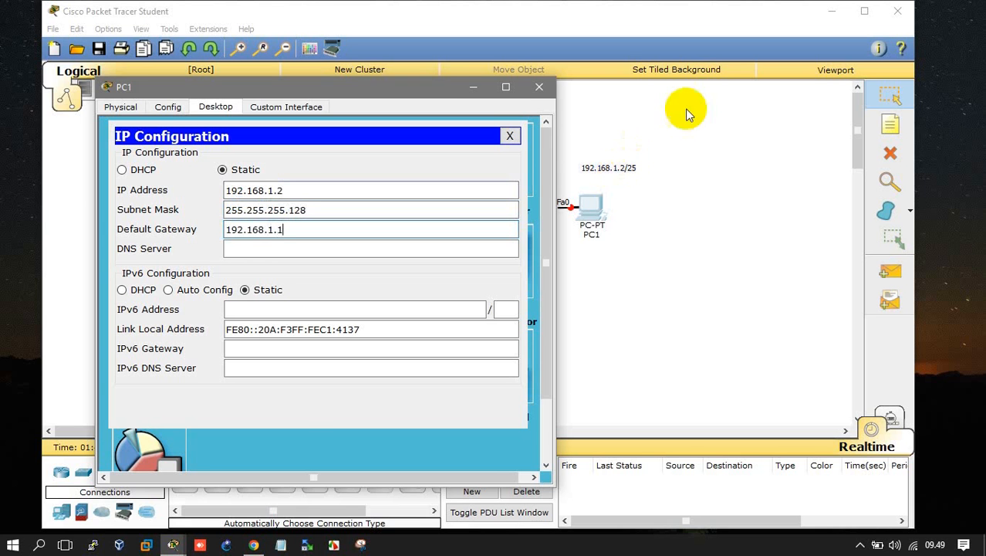
{"action": "left_click", "coordinate": [507, 136]}
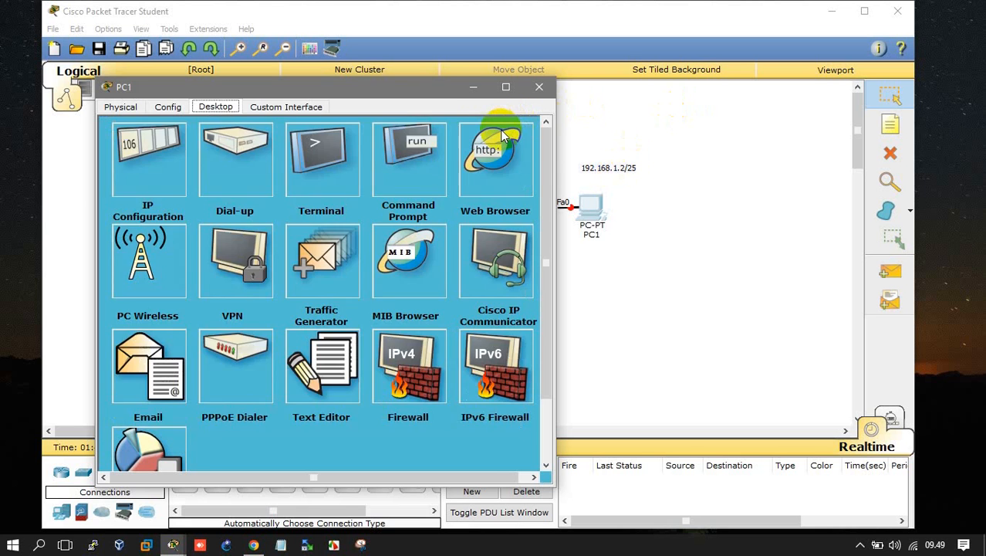
{"action": "left_click", "coordinate": [538, 86]}
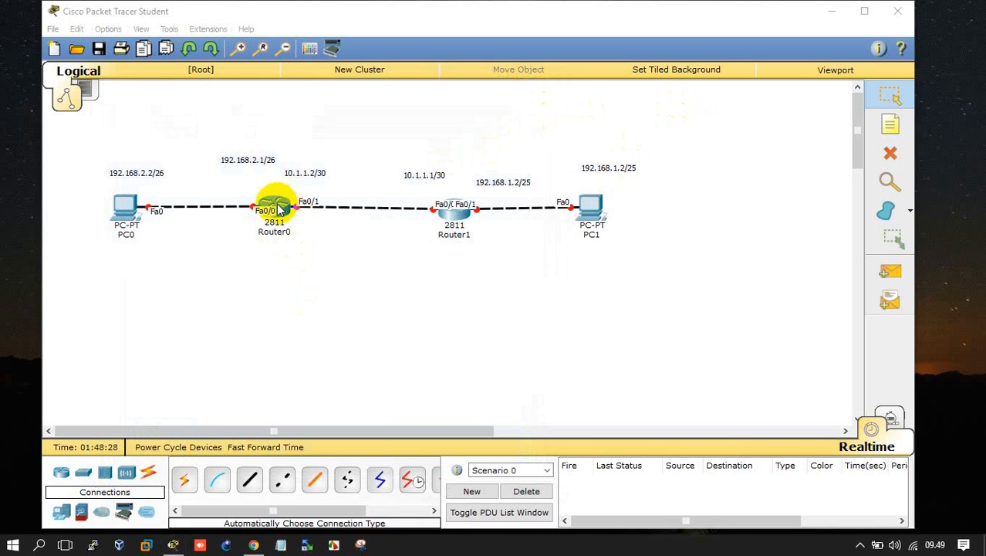
Step: Open Router0's command line and answer no to the initial configuration dialog
{"action": "left_click", "coordinate": [278, 208]}
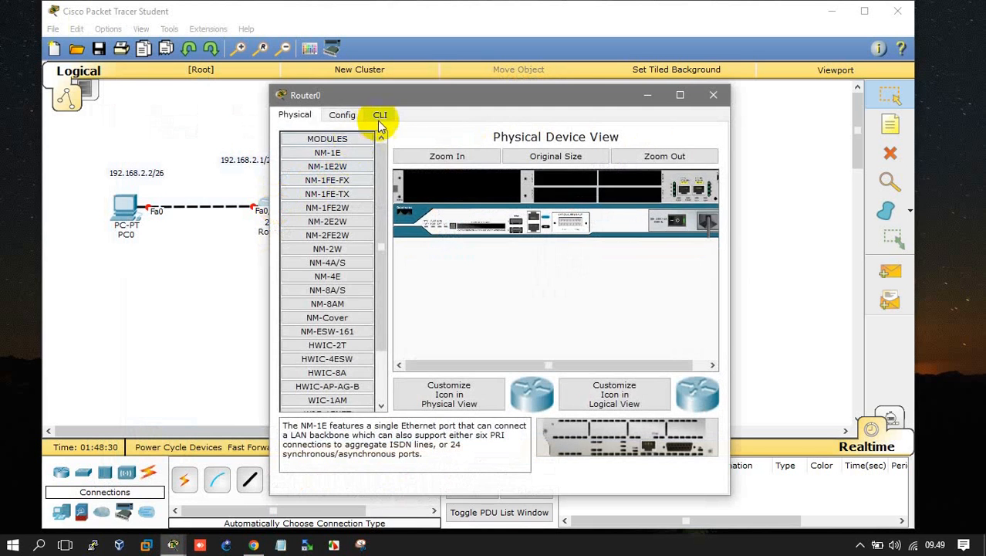
{"action": "left_click", "coordinate": [379, 120]}
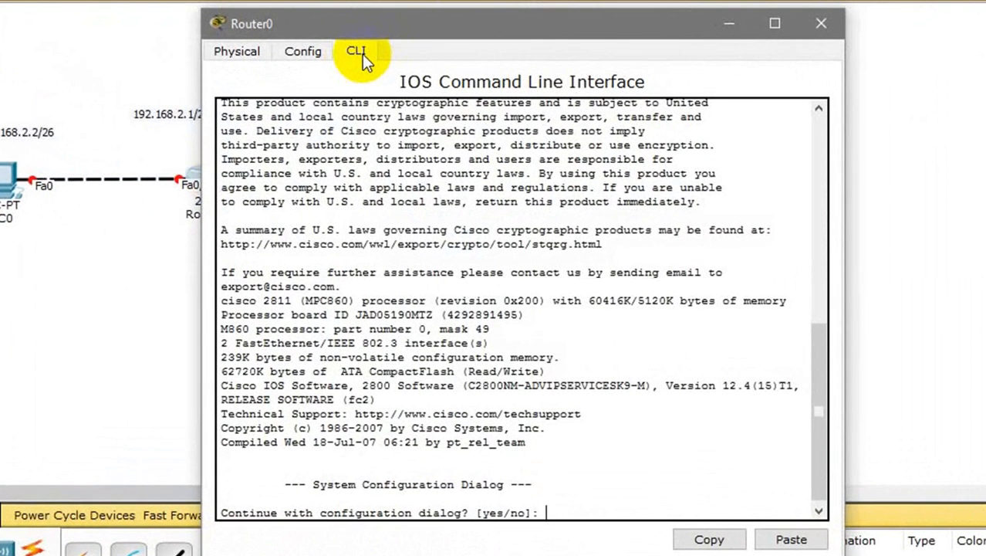
{"action": "type", "text": "no"}
{"action": "key", "text": "Return"}
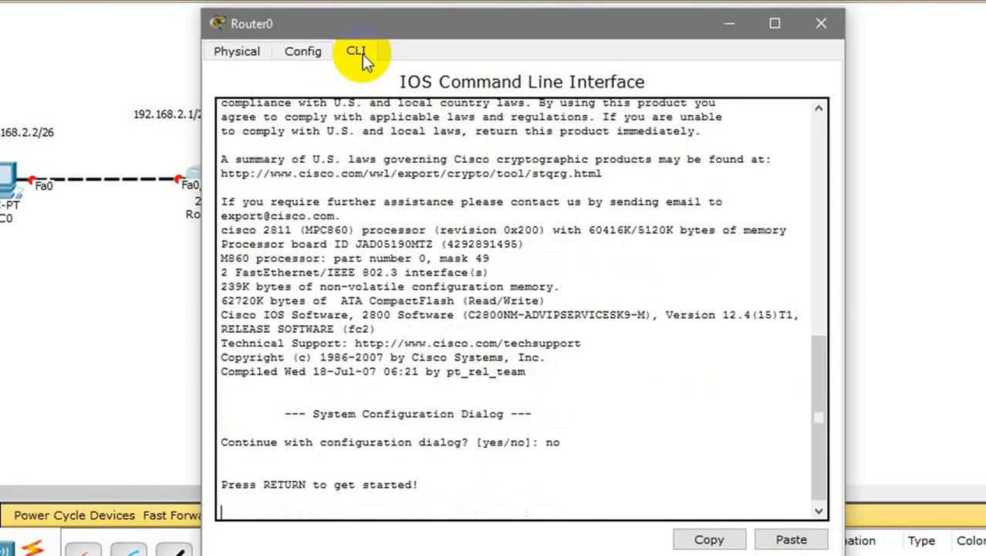
{"action": "key", "text": "Return"}
Step: Enter privileged mode and global configuration mode on Router0 with en and conf t
{"action": "type", "text": "en"}
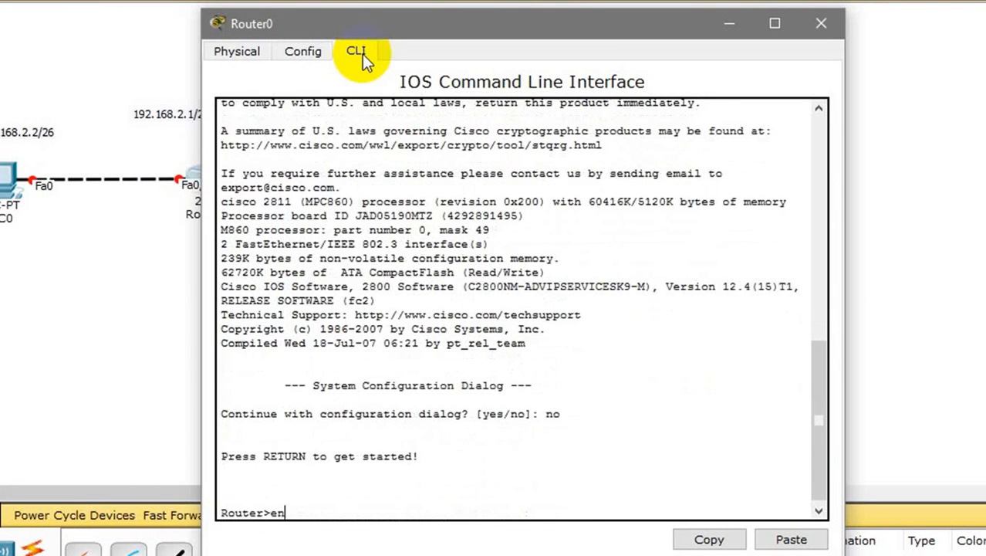
{"action": "key", "text": "Return"}
{"action": "type", "text": "conf t"}
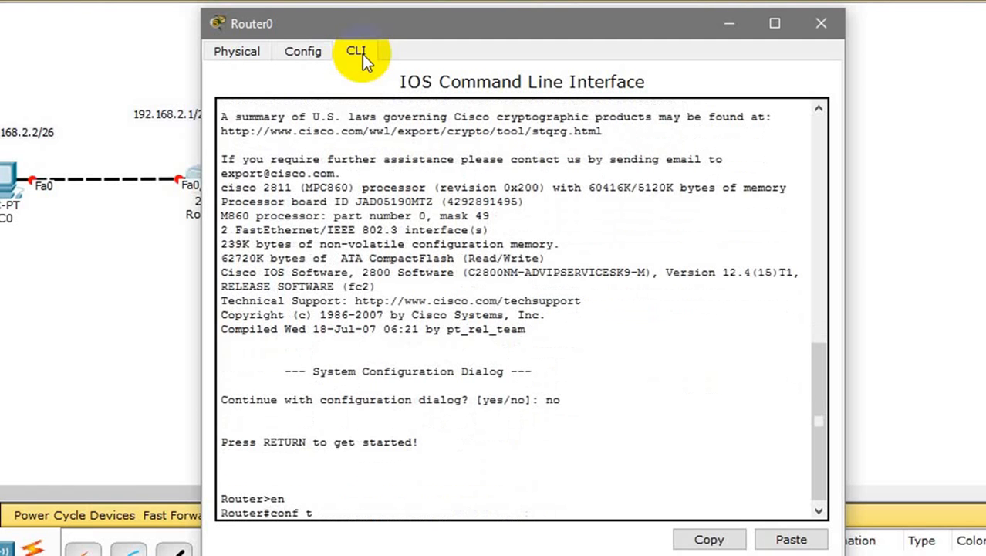
{"action": "key", "text": "Return"}
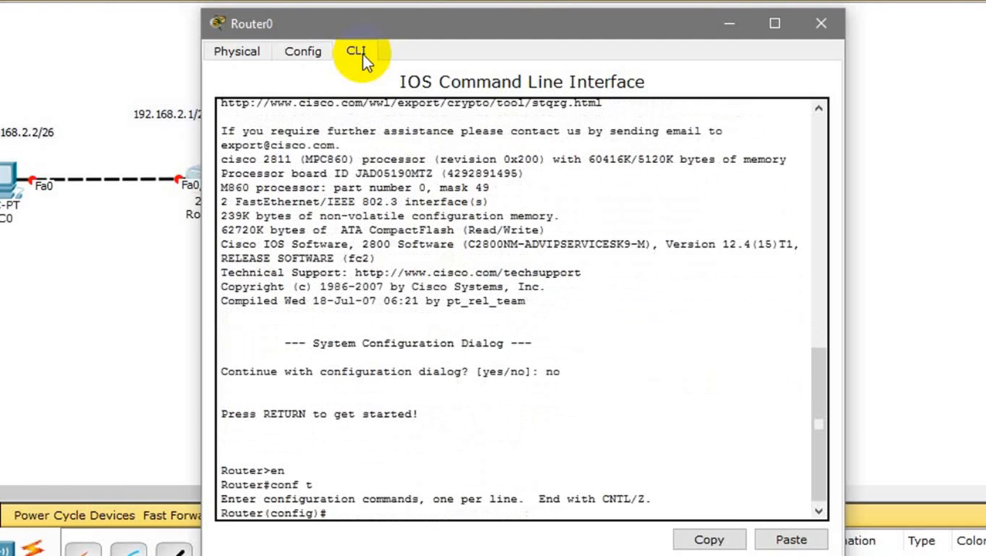
Step: Assign IP address 192.168.2.1 with subnet mask 255.255.255.192 to Router0's fa0/0 interface
{"action": "type", "text": "int"}
{"action": "left_click_drag", "start_coordinate": [388, 26], "coordinate": [503, 10]}
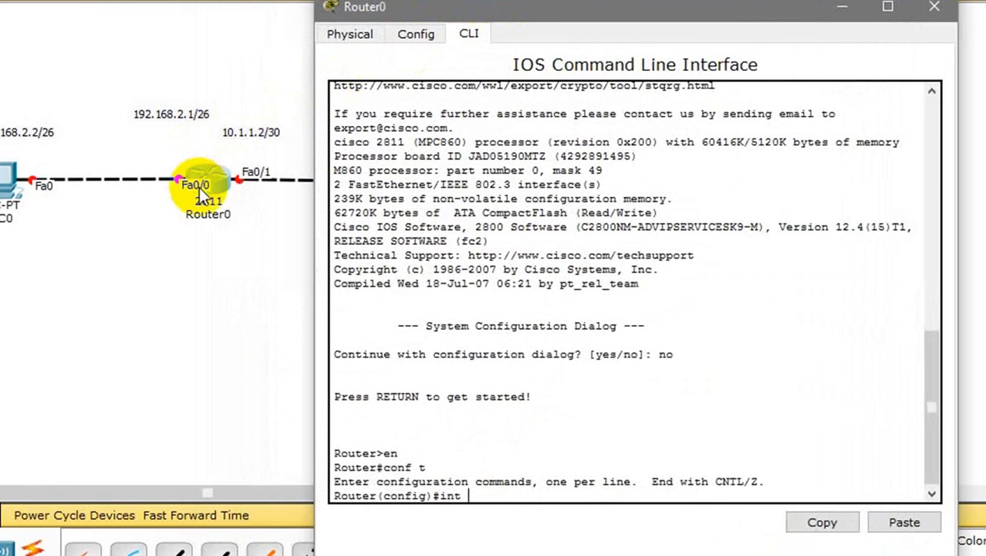
{"action": "type", "text": "fa0/0"}
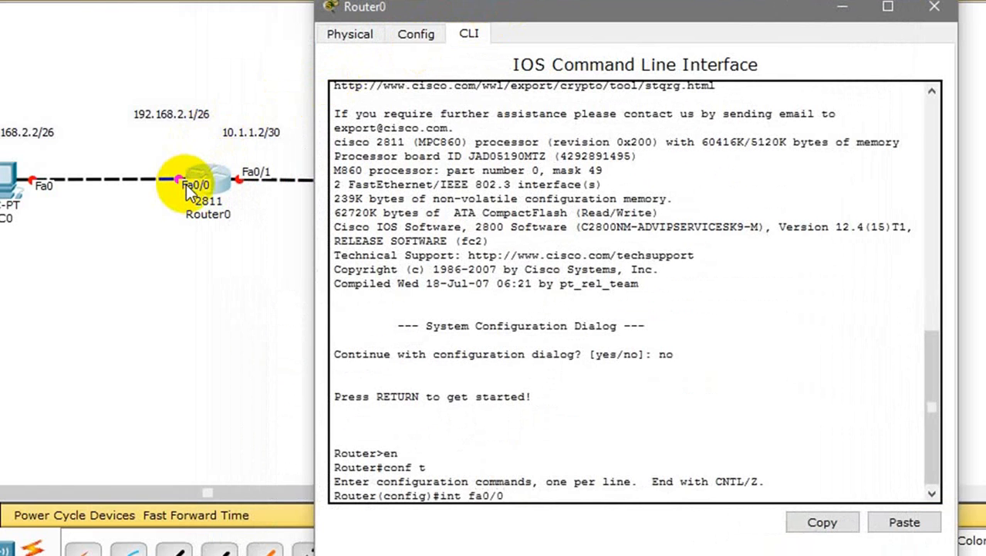
{"action": "key", "text": "Return"}
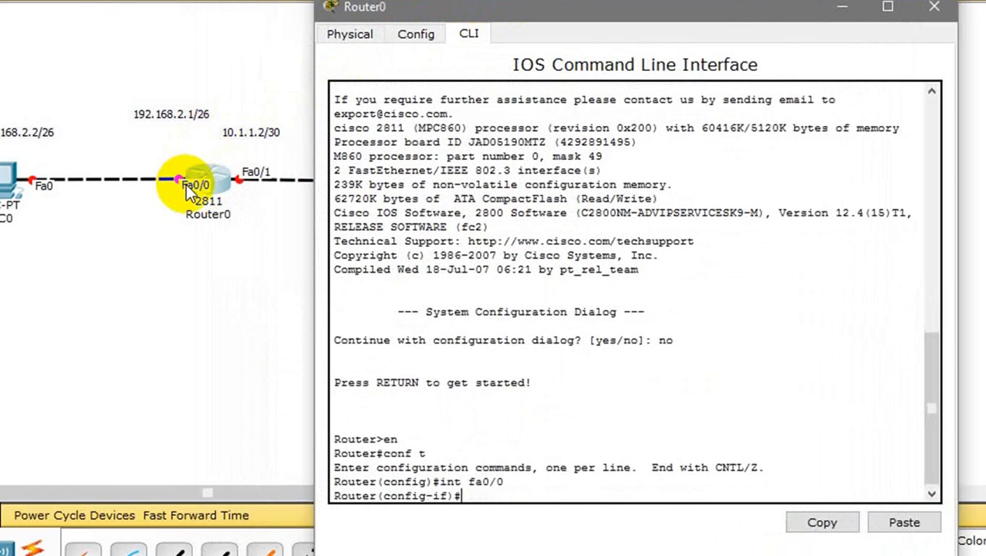
{"action": "type", "text": "ip add 192.168"}
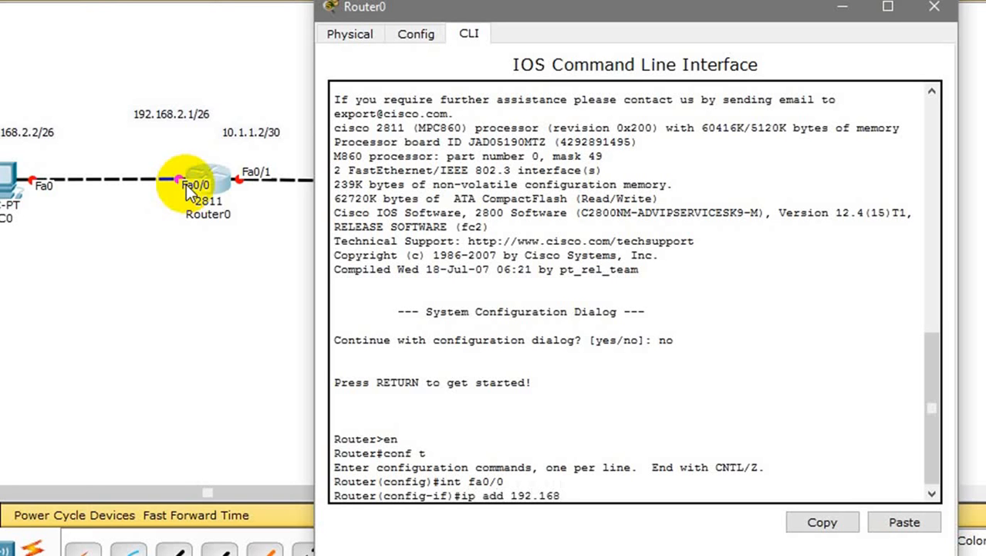
{"action": "type", "text": ".2.1"}
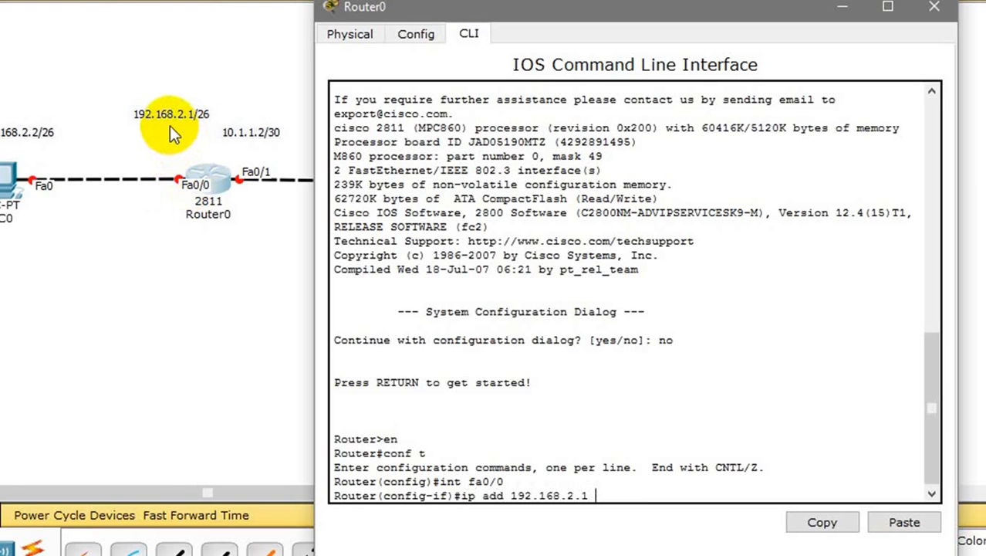
{"action": "type", "text": "255.255.255."}
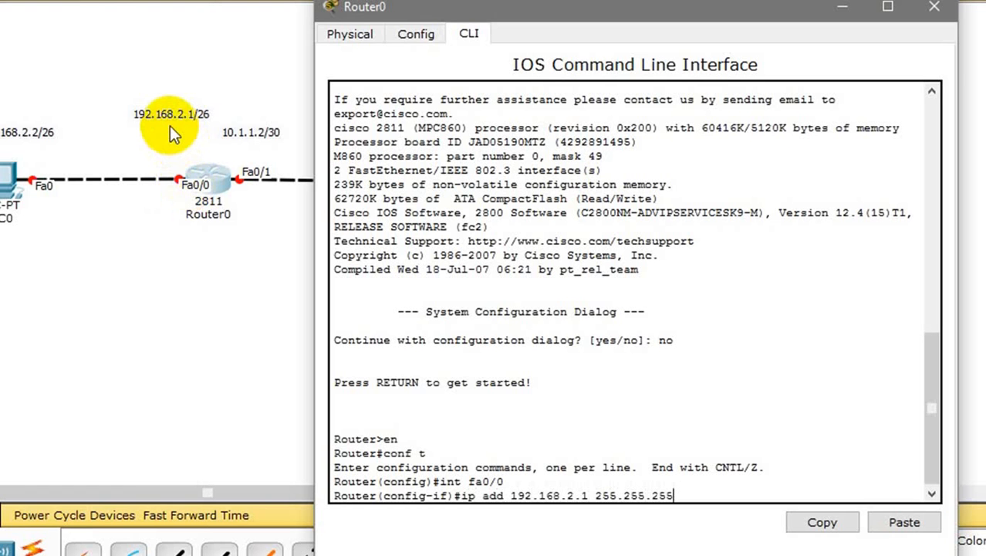
{"action": "type", "text": "192"}
{"action": "key", "text": "Return"}
Step: Enable Router0's fa0/0 interface with no sh
{"action": "type", "text": "no sh"}
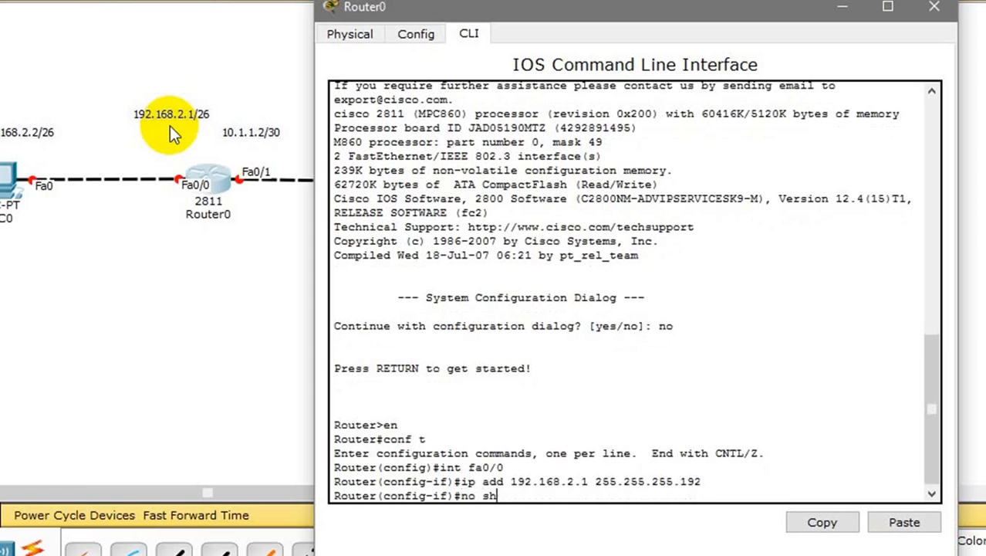
{"action": "key", "text": "Return"}
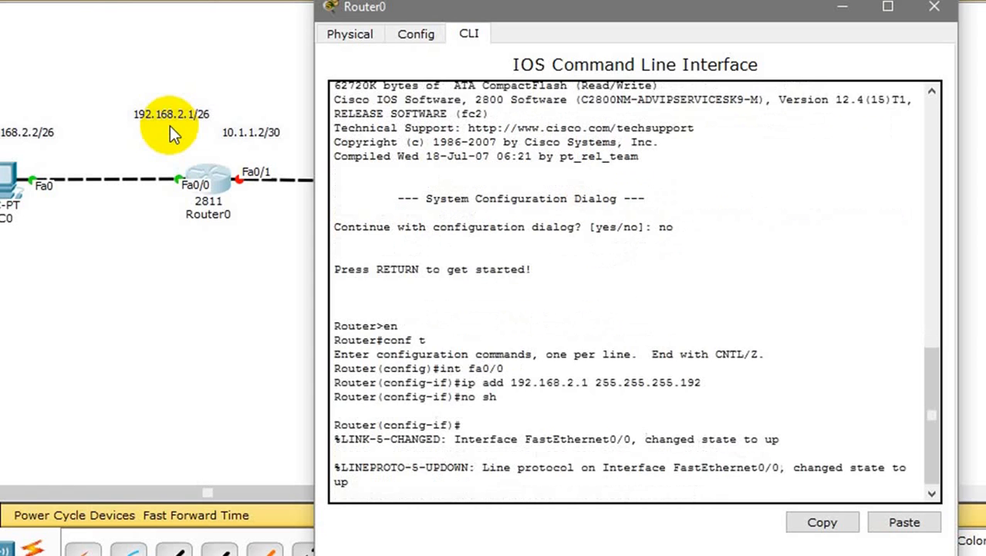
{"action": "key", "text": "Return"}
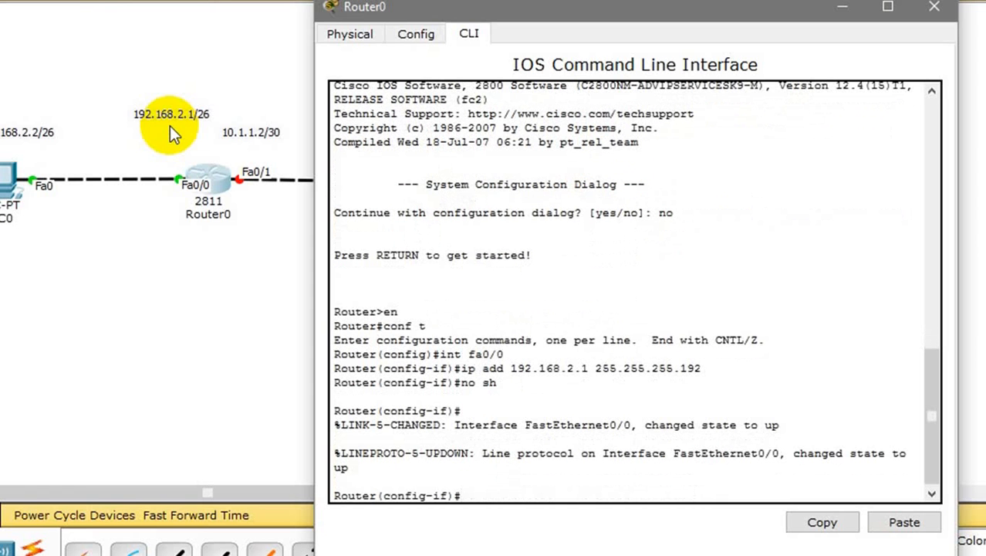
Step: Assign 10.1.1.2 with mask 255.255.255.252 to Router0's fa0/1 interface and enable it with no sh, closing the router's window
{"action": "type", "text": "int fa0/1"}
{"action": "key", "text": "Return"}
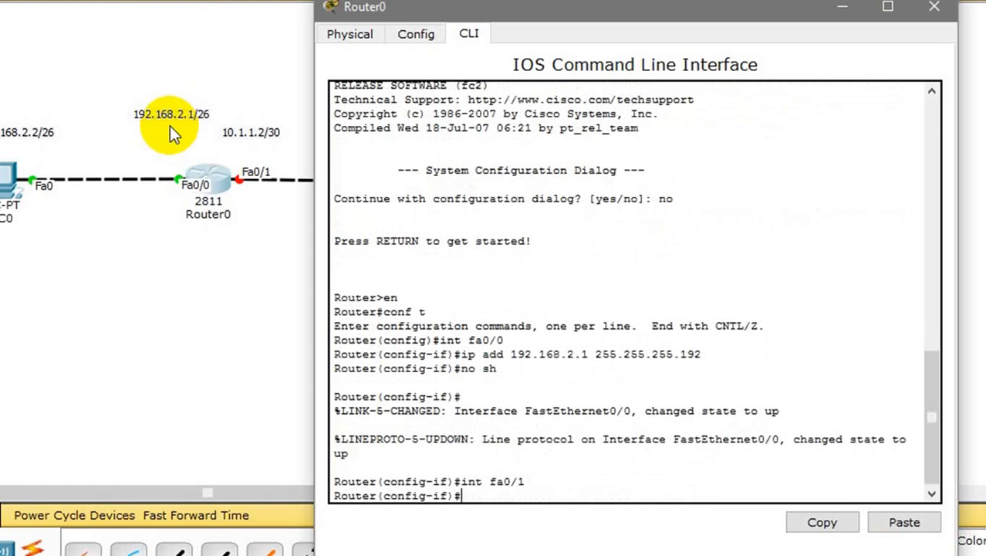
{"action": "type", "text": "ip add 10.1.1.2"}
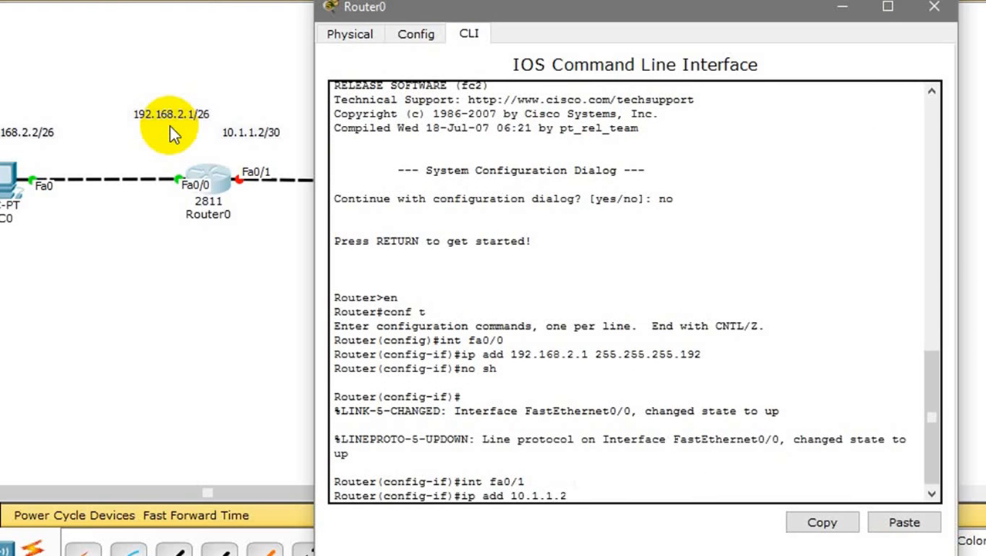
{"action": "type", "text": " 255.255.255"}
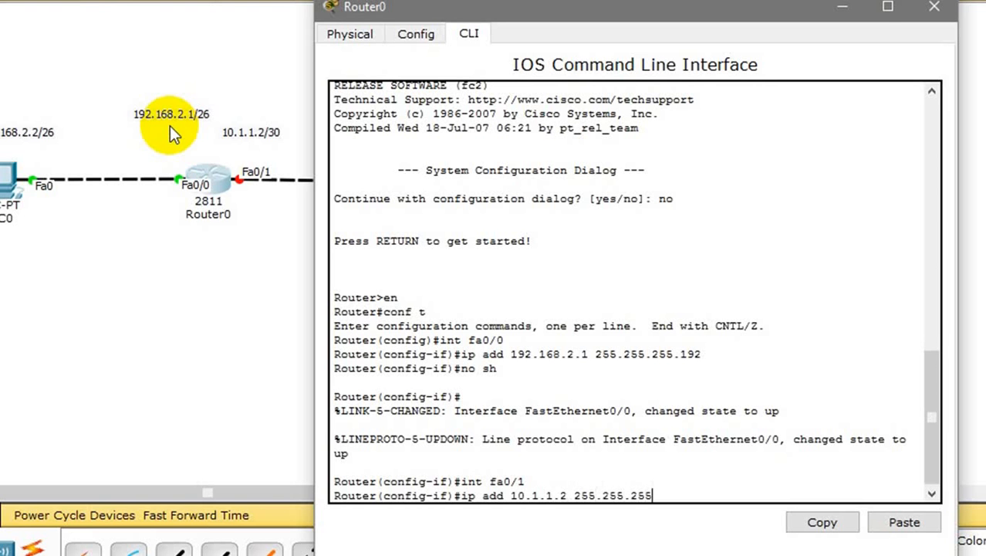
{"action": "type", "text": ".252"}
{"action": "key", "text": "Return"}
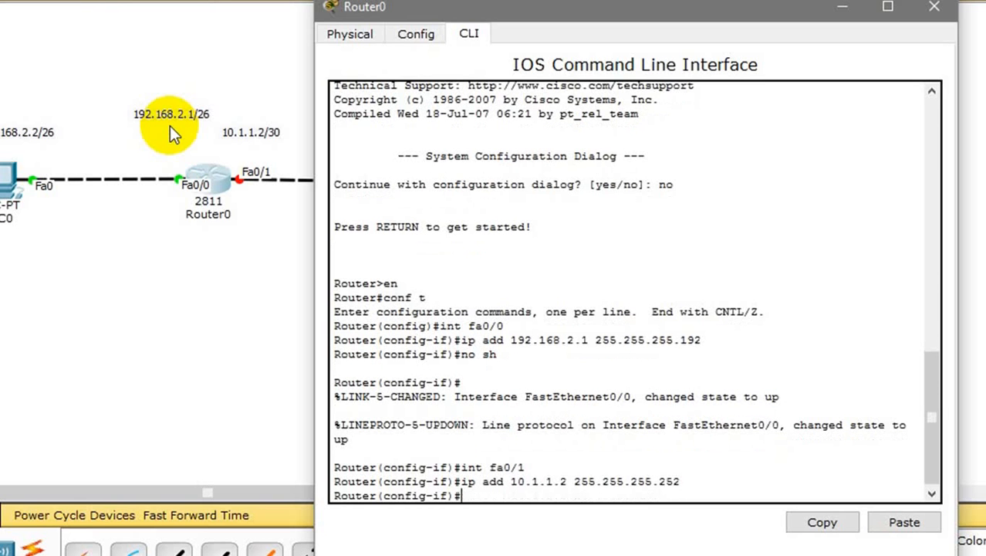
{"action": "type", "text": "no sh"}
{"action": "key", "text": "Return"}
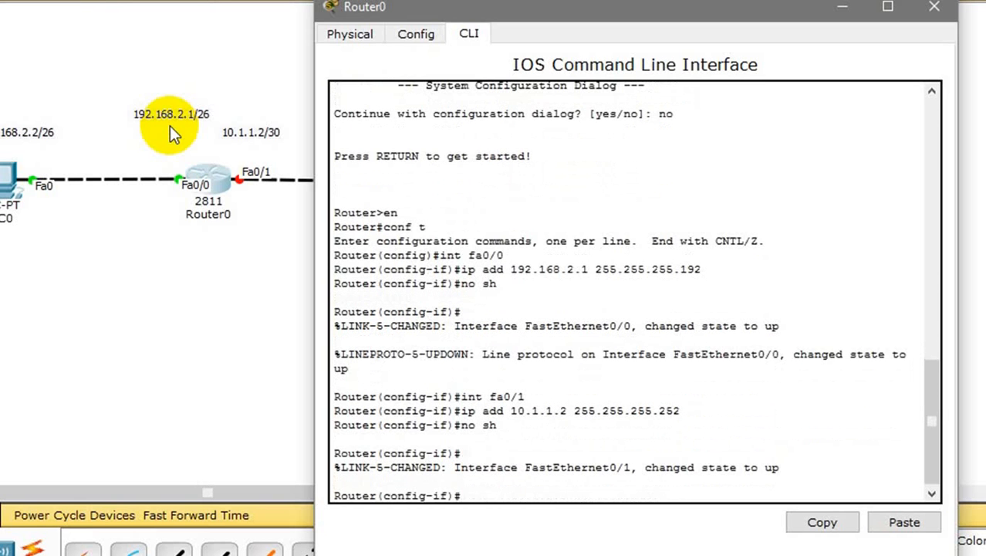
{"action": "left_click", "coordinate": [923, 11]}
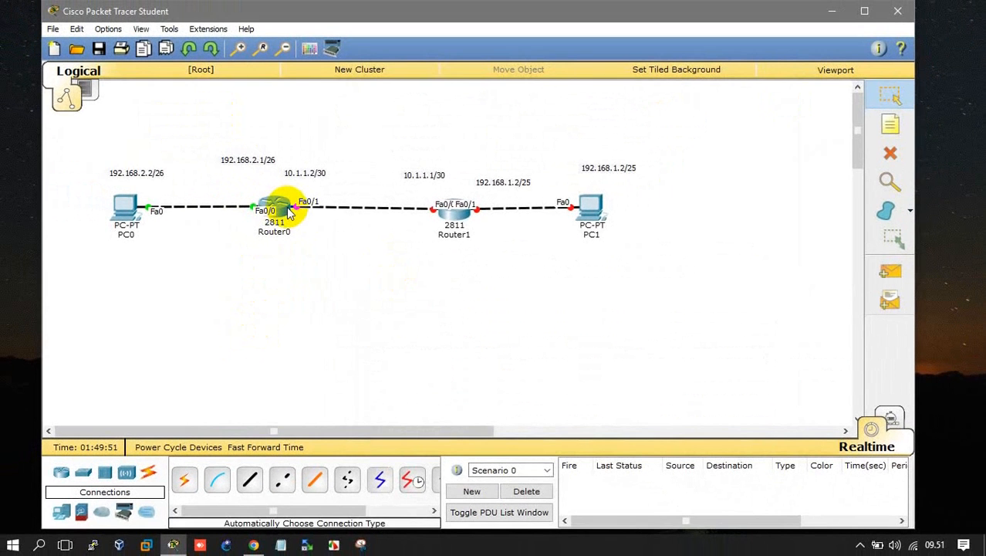
{"action": "mouse_move", "coordinate": [290, 214]}
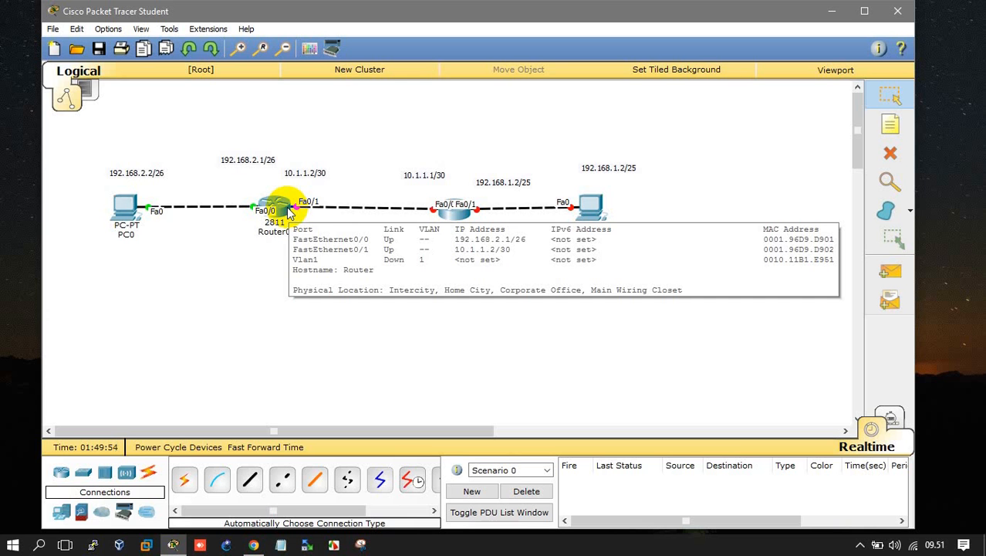
Step: Open Router1's command line and answer no to the initial configuration dialog
{"action": "left_click", "coordinate": [453, 209]}
{"action": "left_click", "coordinate": [380, 115]}
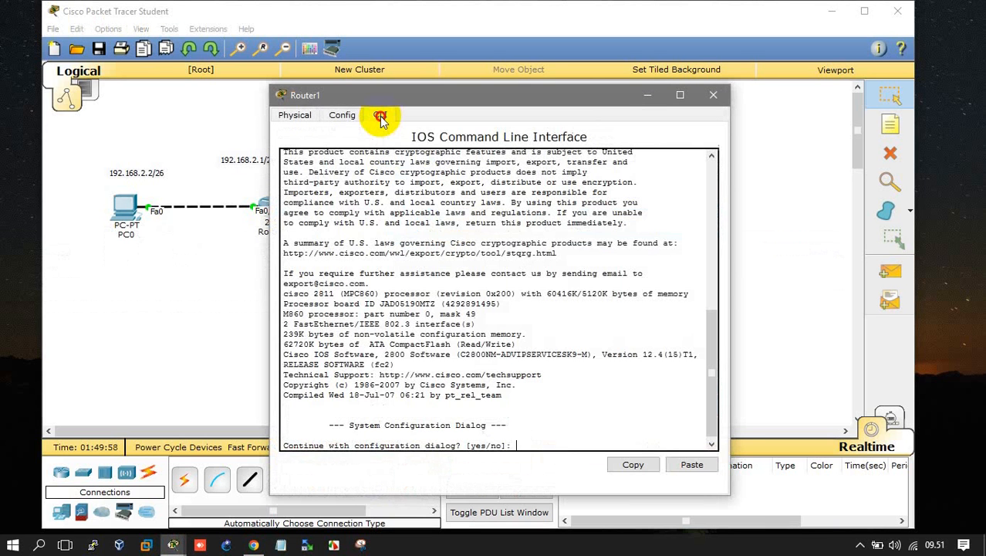
{"action": "type", "text": "no"}
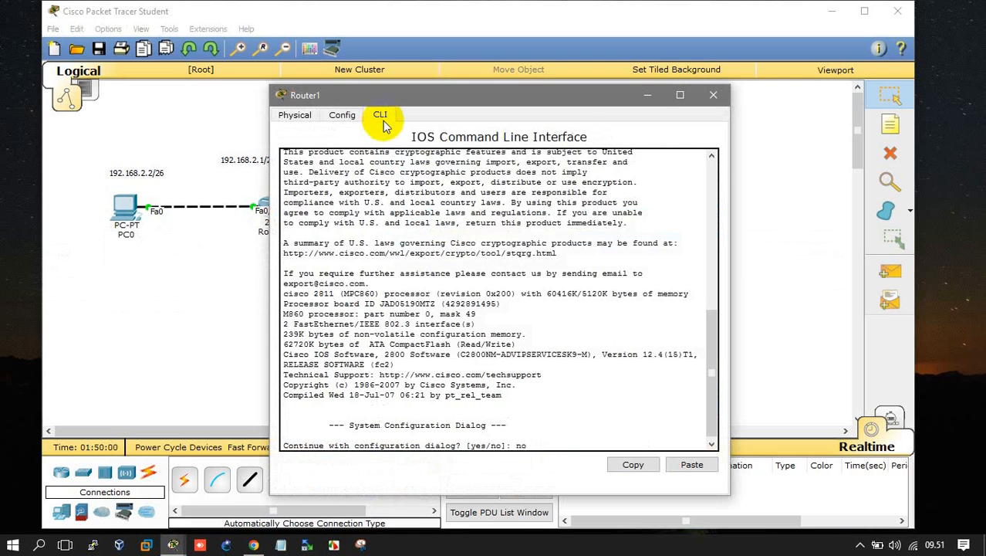
{"action": "key", "text": "Return"}
{"action": "key", "text": "Return"}
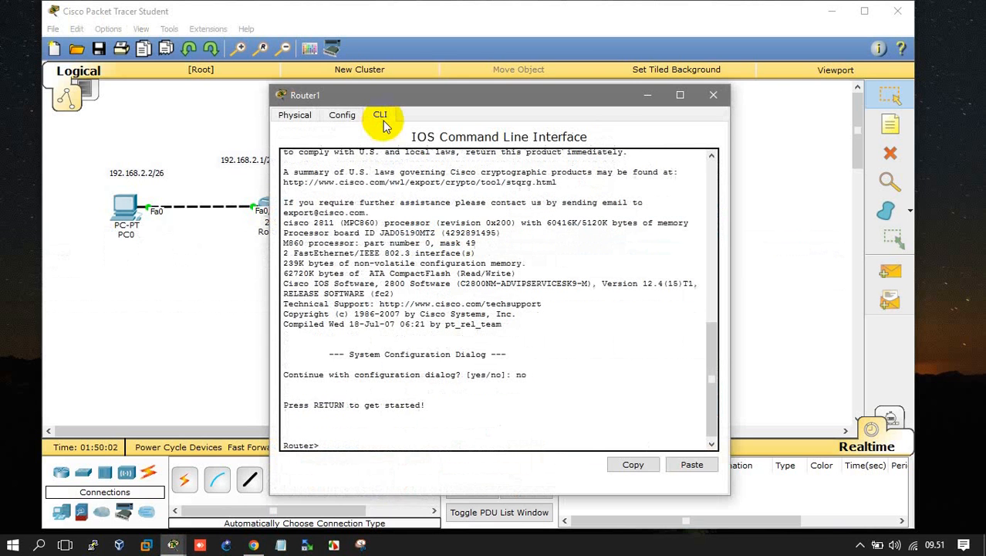
Step: Enter privileged mode and global configuration mode on Router1 with en and conf t
{"action": "type", "text": "en"}
{"action": "key", "text": "Return"}
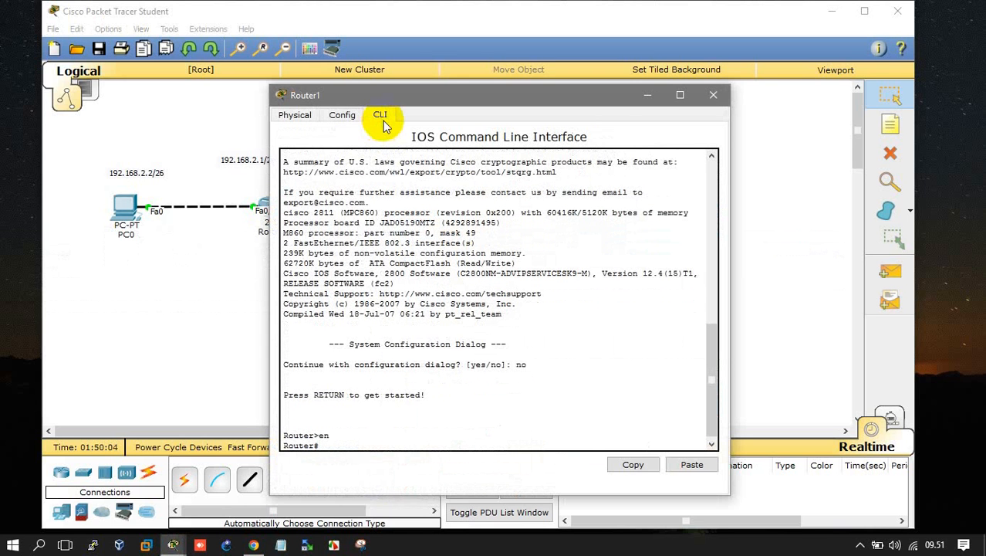
{"action": "type", "text": "conf t"}
{"action": "key", "text": "Return"}
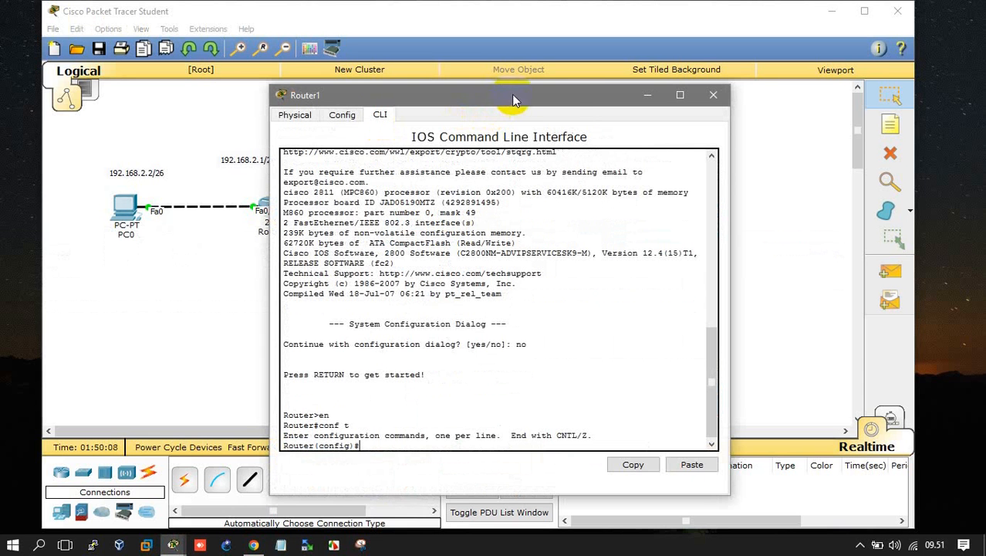
Step: Assign IP address 192.168.1.1 with subnet mask 255.255.255.128 to Router1's fa0/1 interface
{"action": "left_click_drag", "start_coordinate": [568, 96], "coordinate": [841, 81]}
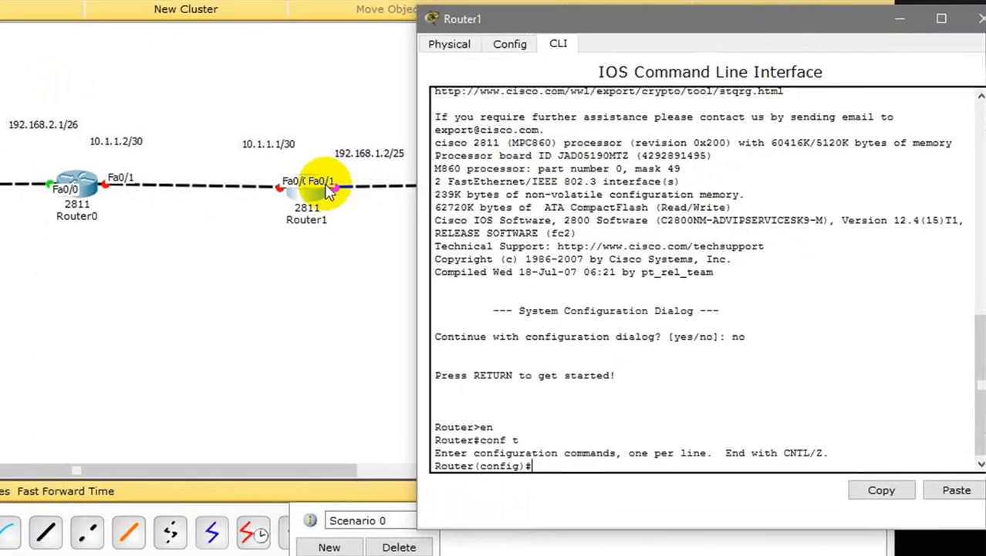
{"action": "type", "text": "inta"}
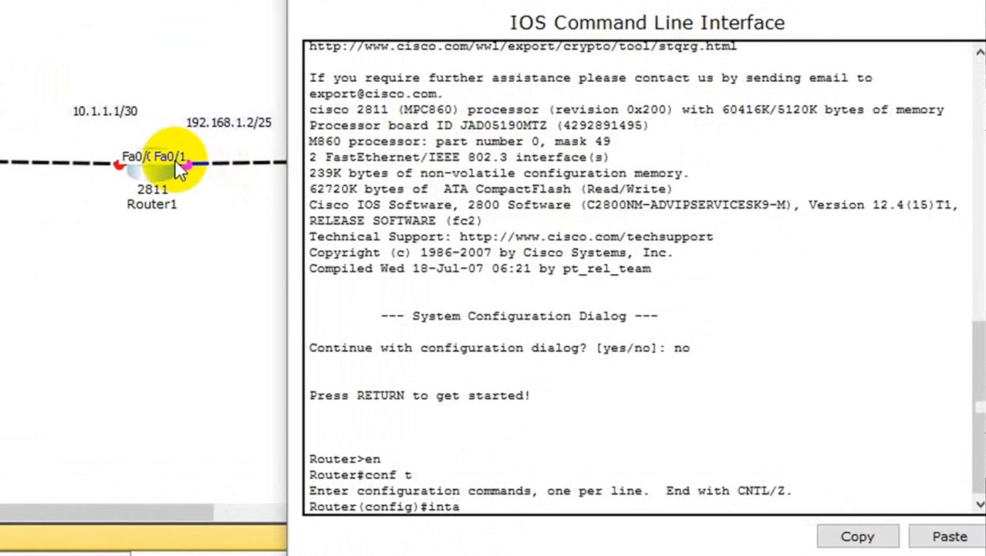
{"action": "key", "text": "BackSpace"}
{"action": "type", "text": "fa0/1"}
{"action": "key", "text": "Return"}
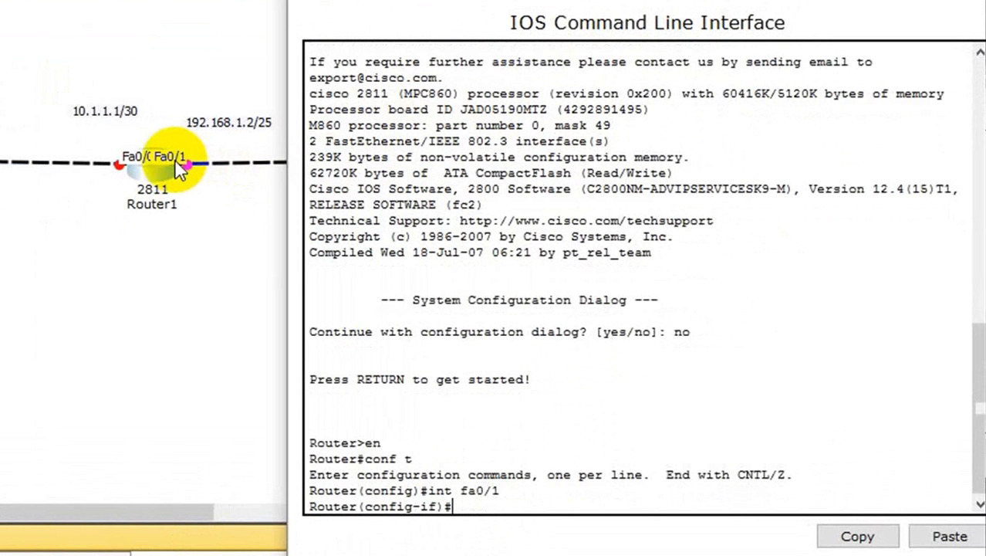
{"action": "type", "text": "ip add 192"}
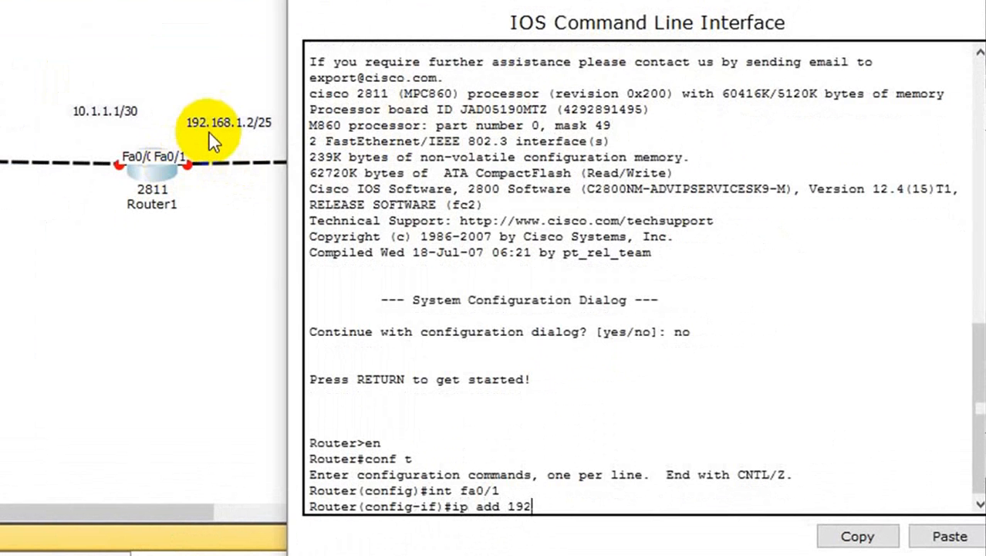
{"action": "type", "text": ".168.1.1 255.255"}
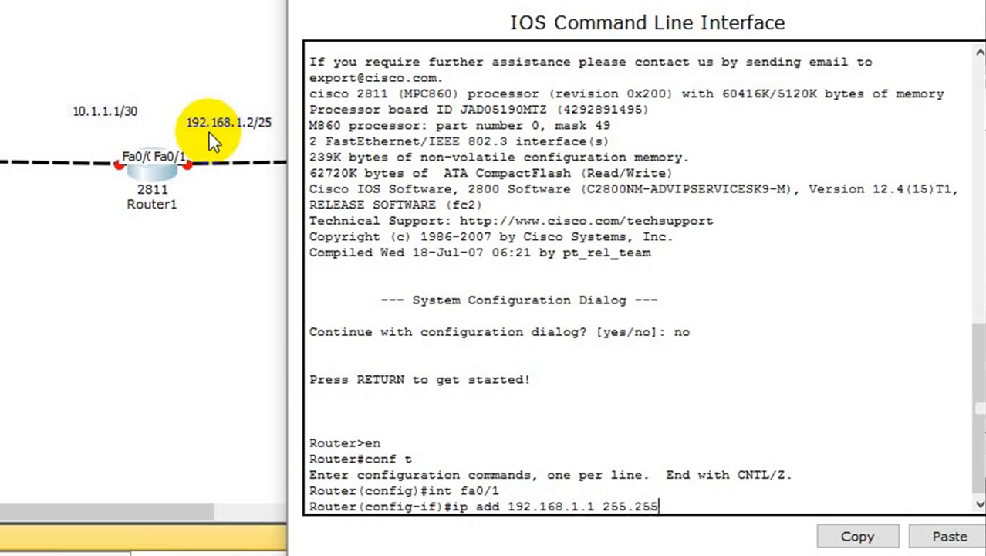
{"action": "type", "text": ".255.128"}
{"action": "key", "text": "Return"}
Step: Enable Router1's fa0/1 interface with no sh
{"action": "type", "text": "no"}
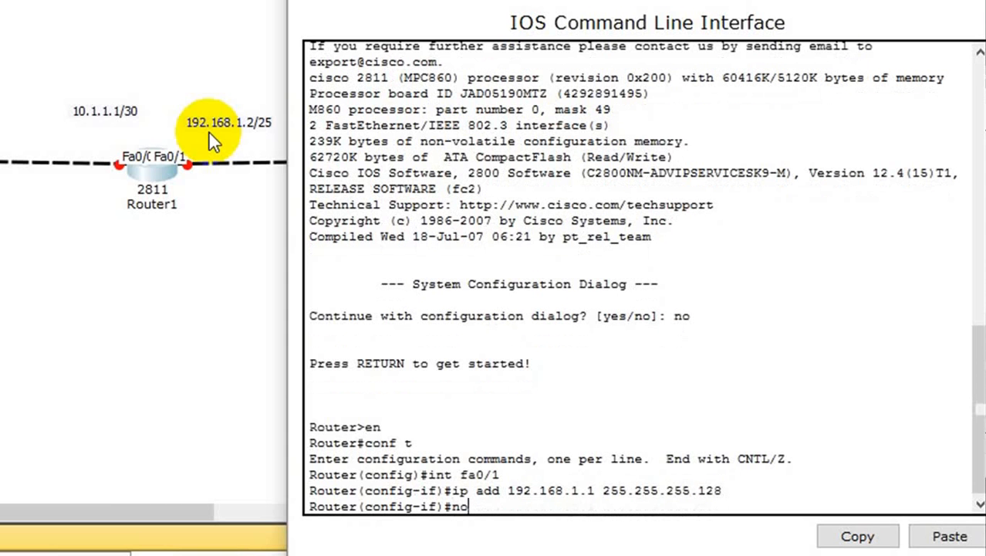
{"action": "type", "text": " sh"}
{"action": "key", "text": "Return"}
{"action": "key", "text": "Return"}
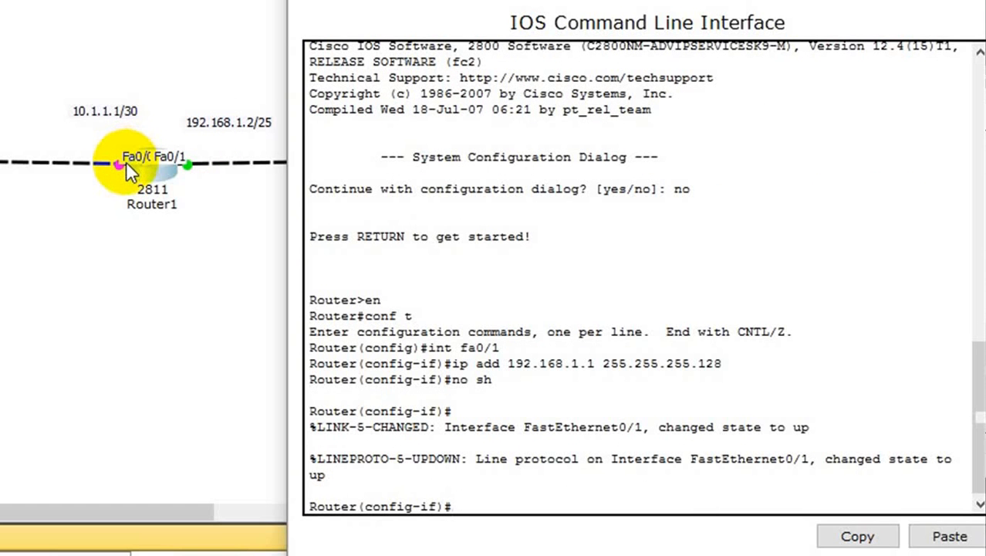
Step: Assign IP address 10.1.1.1 with subnet mask 255.255.255.252 to Router1's fa0/0 interface
{"action": "type", "text": "int fa0/0"}
{"action": "key", "text": "Return"}
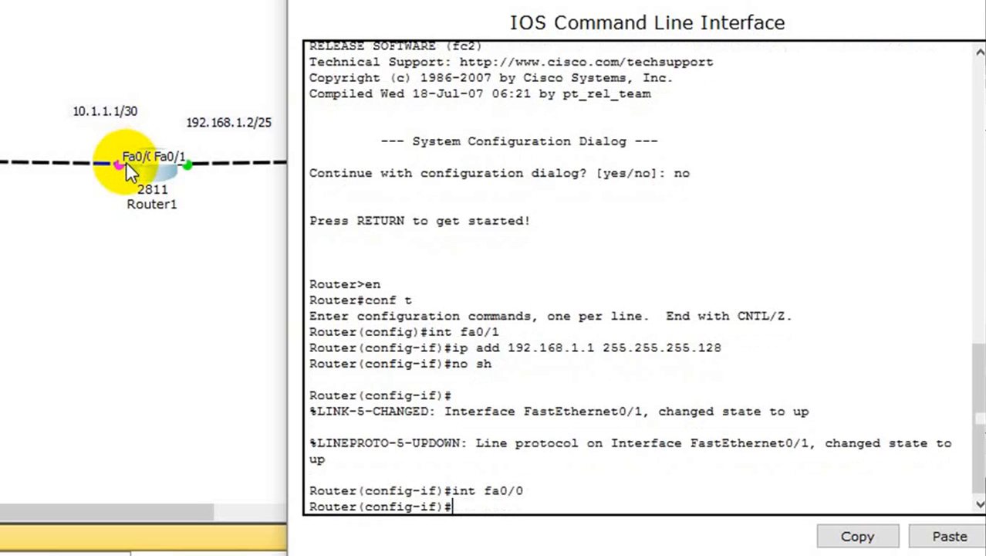
{"action": "type", "text": "ip add 10.1.1.1"}
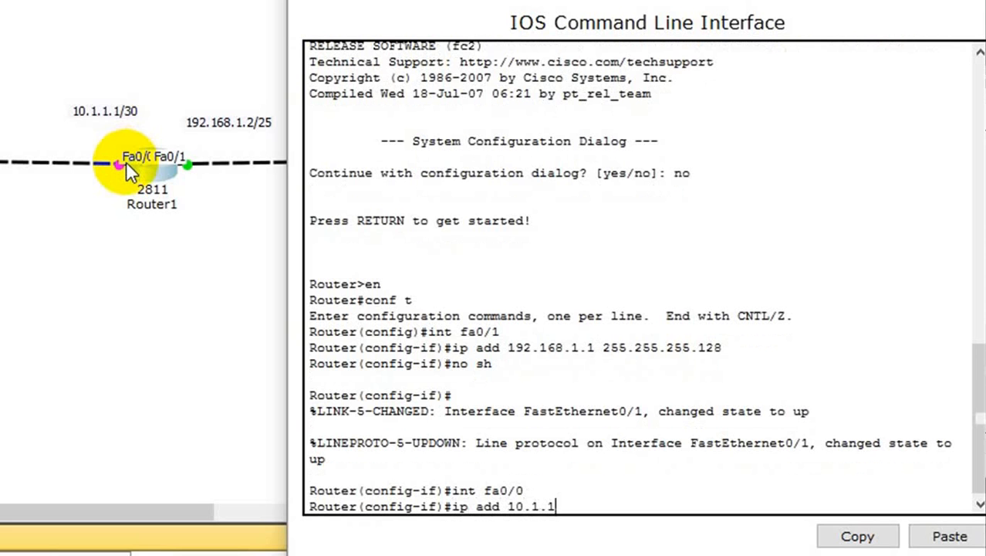
{"action": "type", "text": " 255.255.255.252"}
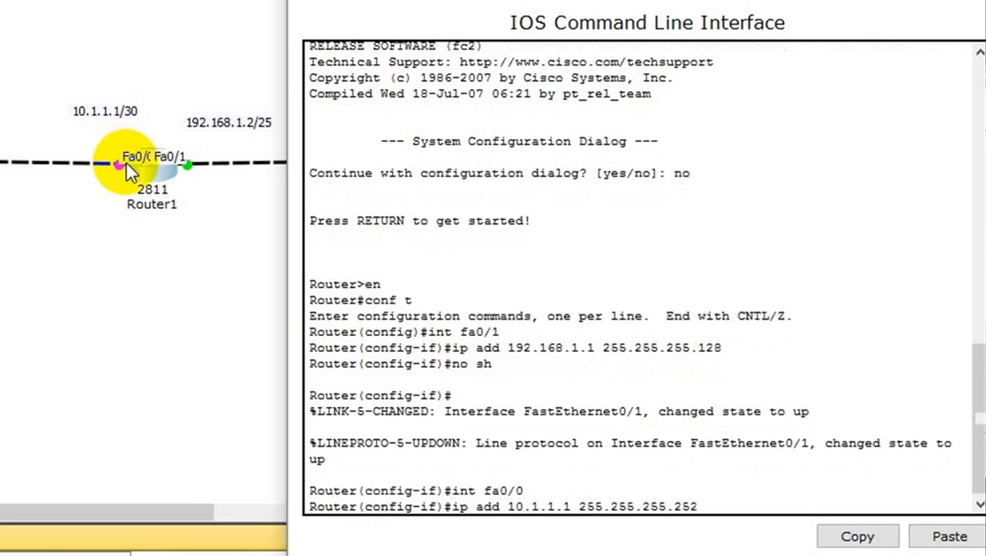
{"action": "key", "text": "Return"}
Step: Enable Router1's fa0/0 interface with no sh and return to the network topology
{"action": "type", "text": "nfig-if)#n"}
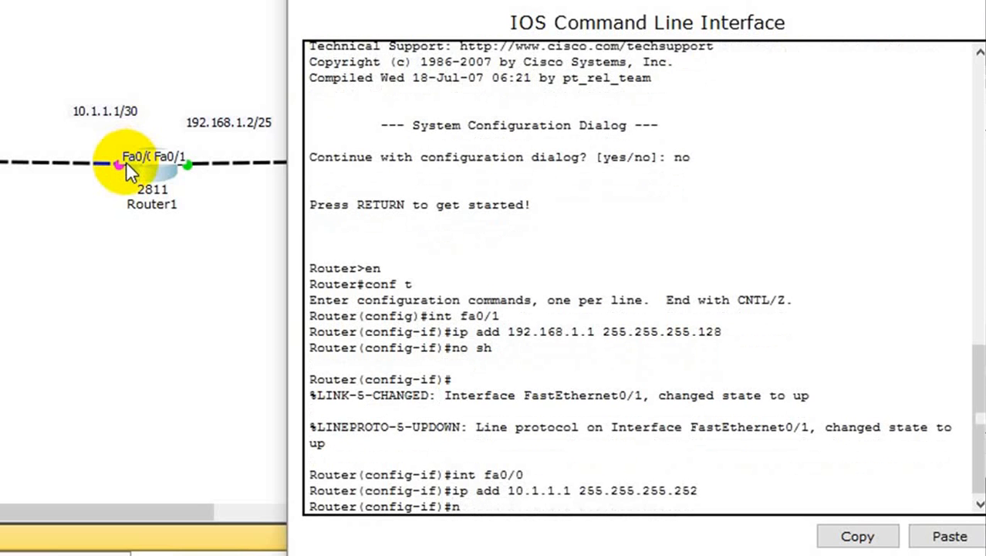
{"action": "type", "text": "o"}
{"action": "key", "text": "Return"}
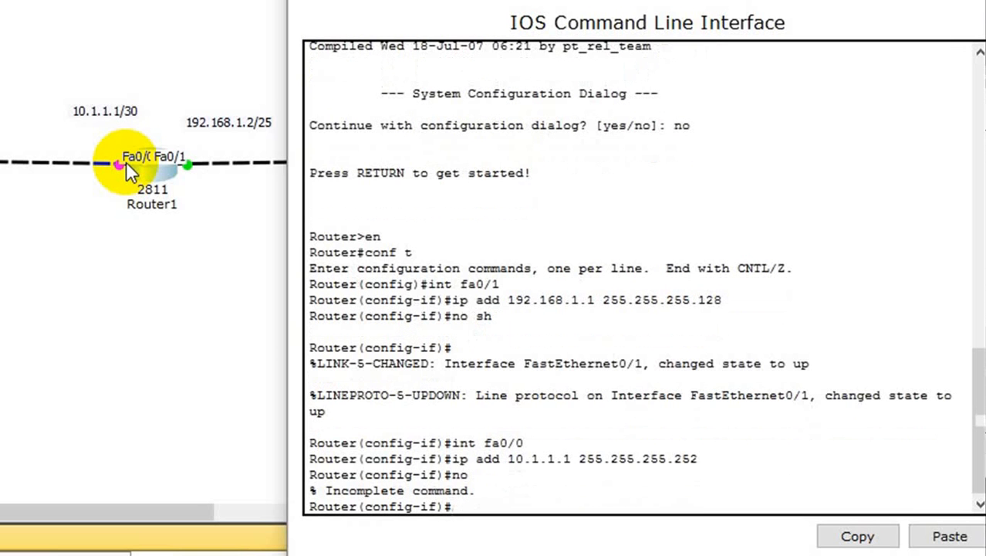
{"action": "type", "text": "no sh"}
{"action": "key", "text": "Return"}
{"action": "key", "text": "Return"}
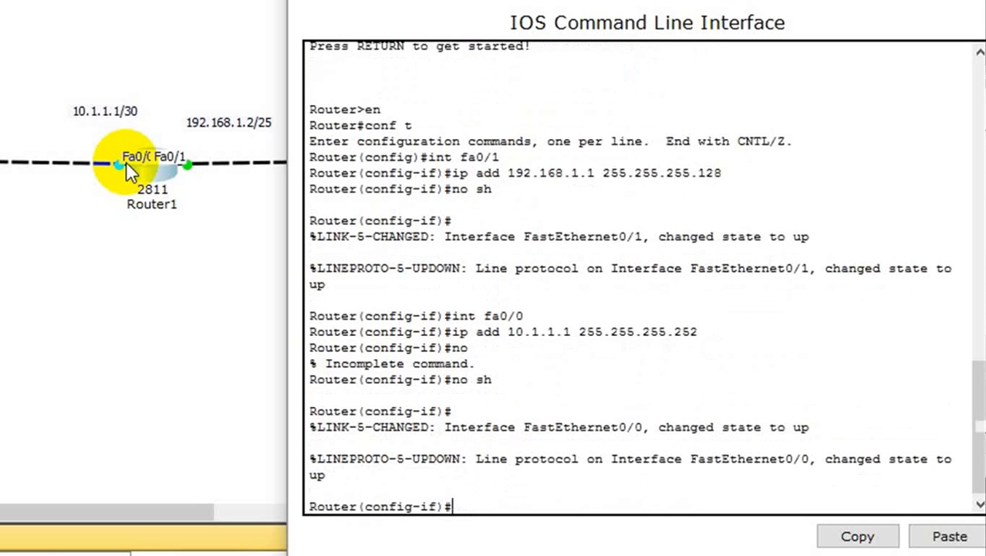
{"action": "left_click", "coordinate": [205, 205]}
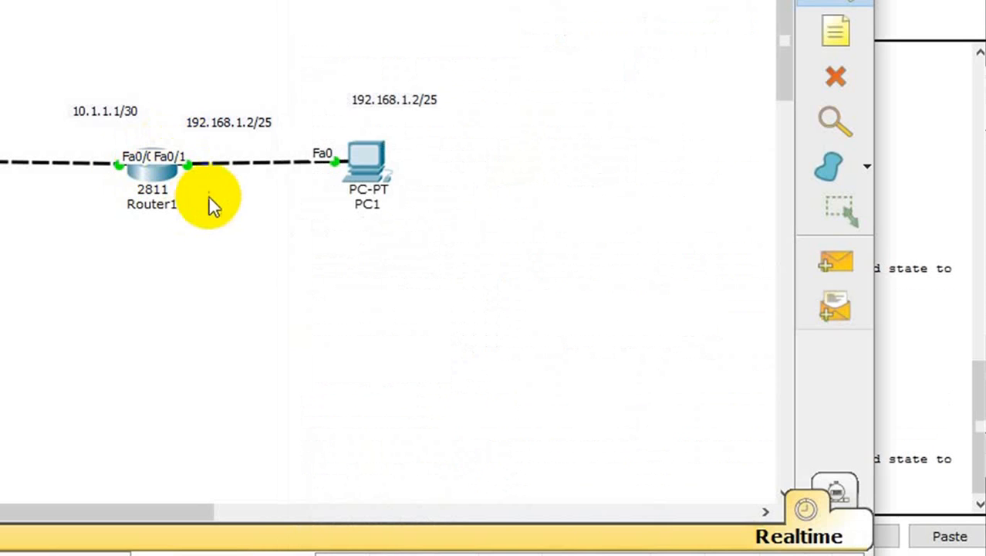
Step: Correct the address label beside Router1's Fa0/1 interface to 192.168.1.1/25
{"action": "double_click", "coordinate": [253, 126]}
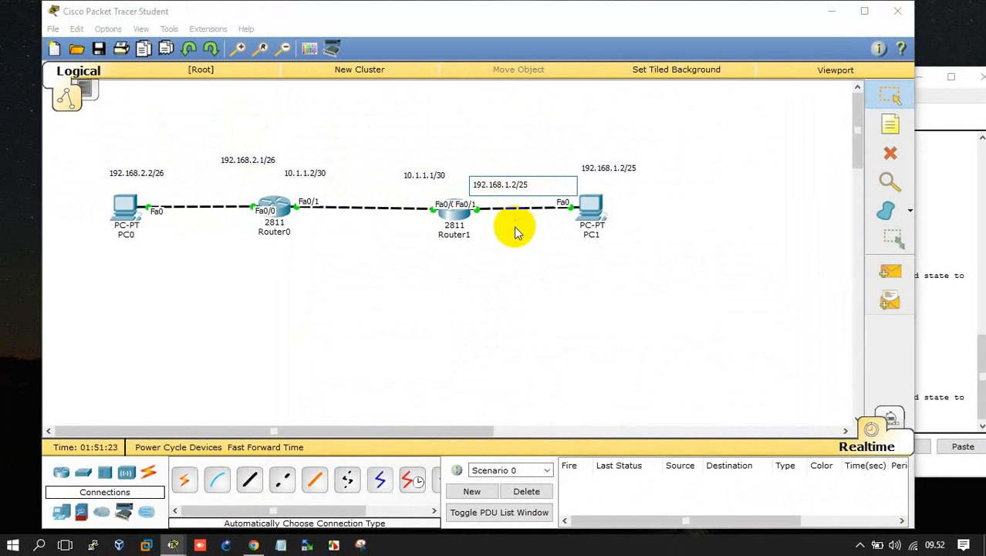
{"action": "key", "text": "BackSpace"}
{"action": "type", "text": "1"}
{"action": "left_click", "coordinate": [508, 254]}
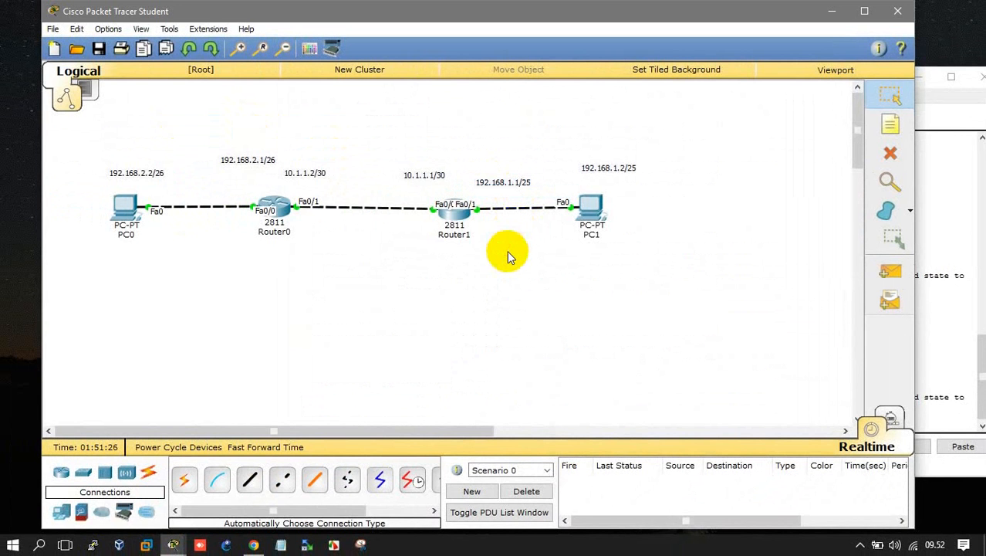
Step: Test connectivity with simple PDUs from PC1 to Router1 and from Router1 to Router0
{"action": "left_click", "coordinate": [890, 270]}
{"action": "left_click", "coordinate": [596, 207]}
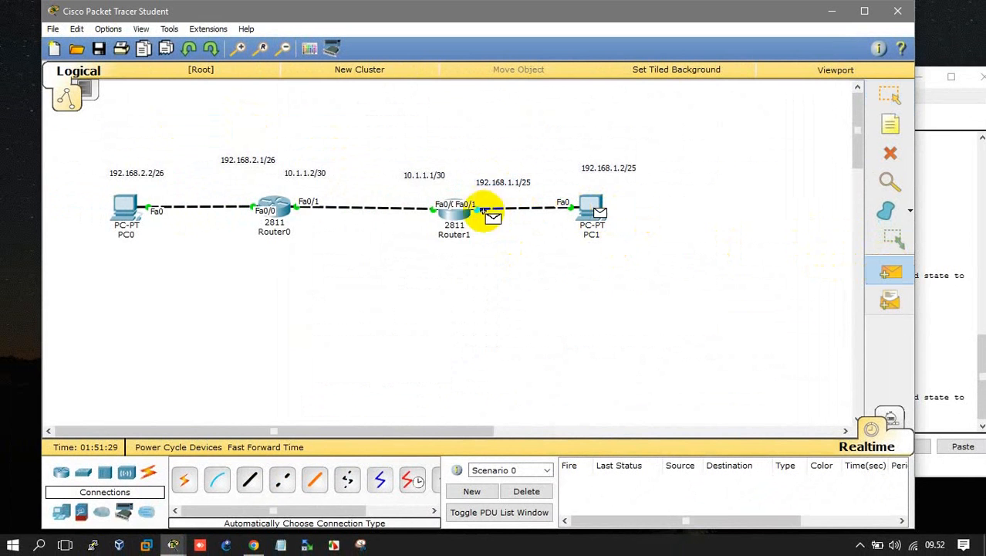
{"action": "left_click", "coordinate": [446, 215]}
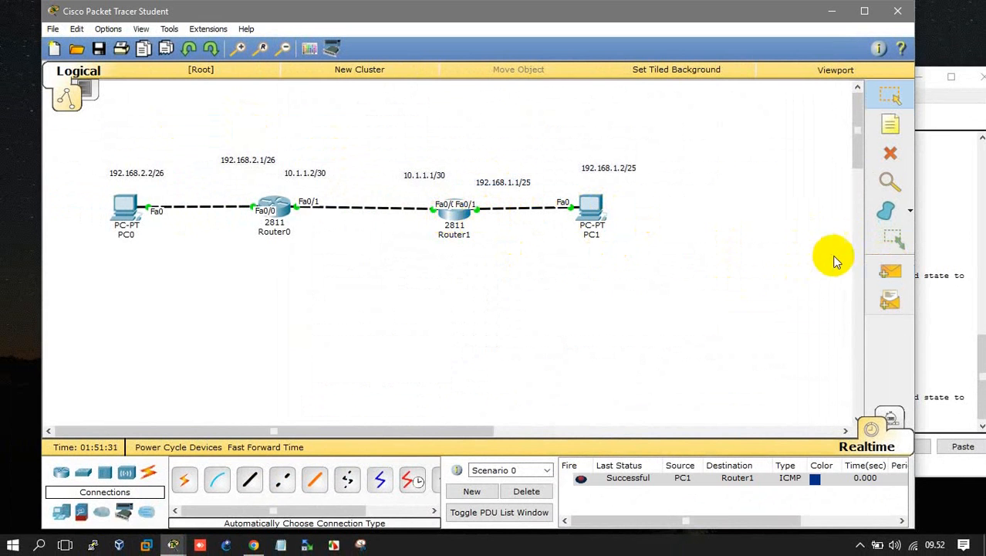
{"action": "left_click", "coordinate": [877, 272]}
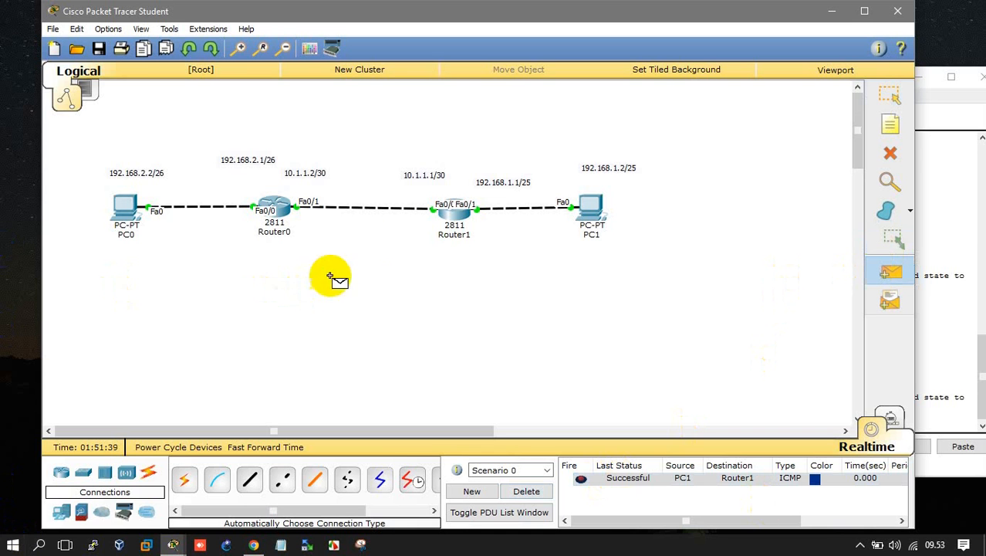
{"action": "left_click", "coordinate": [452, 210]}
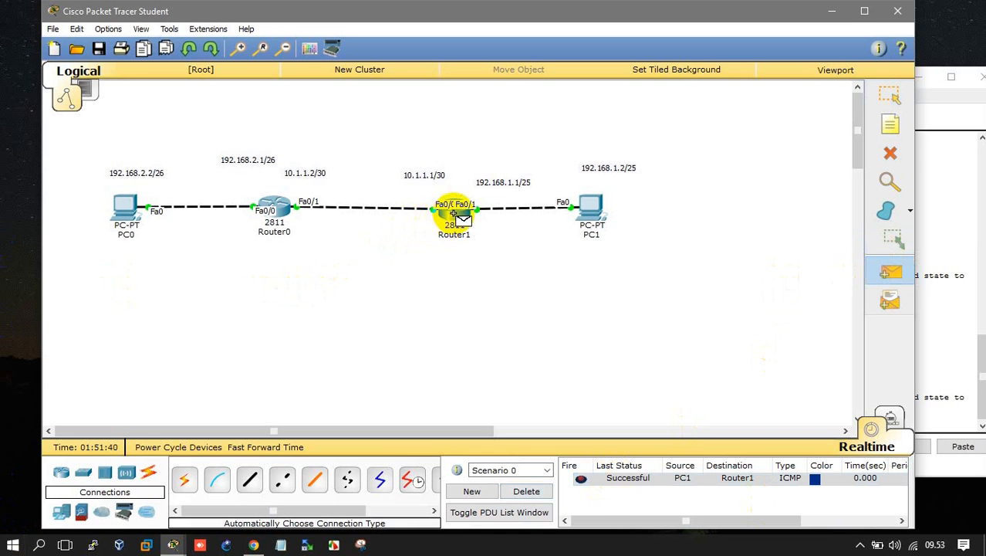
{"action": "left_click", "coordinate": [272, 205]}
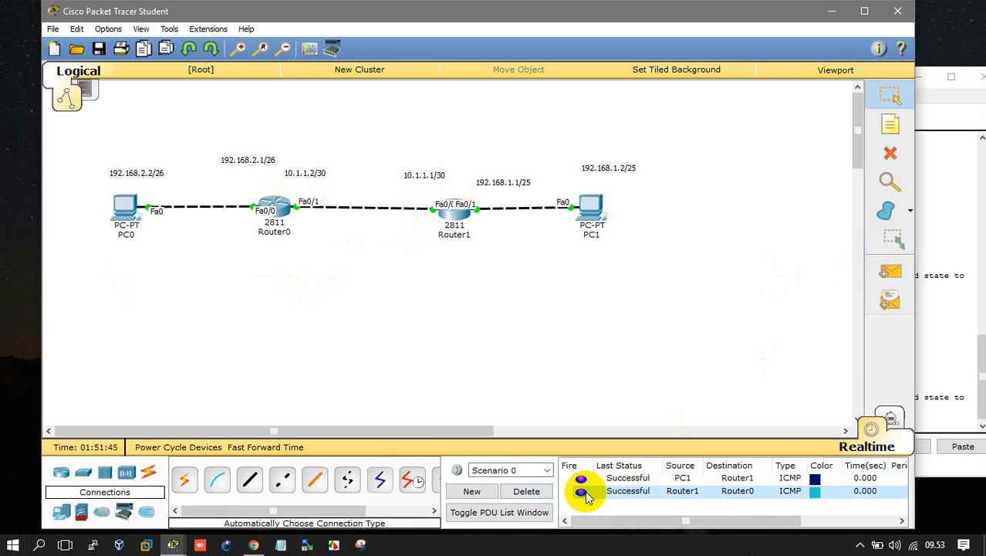
Step: Test connectivity with a simple PDU from Router0 to PC0, then delete the scenario's PDUs
{"action": "left_click", "coordinate": [890, 273]}
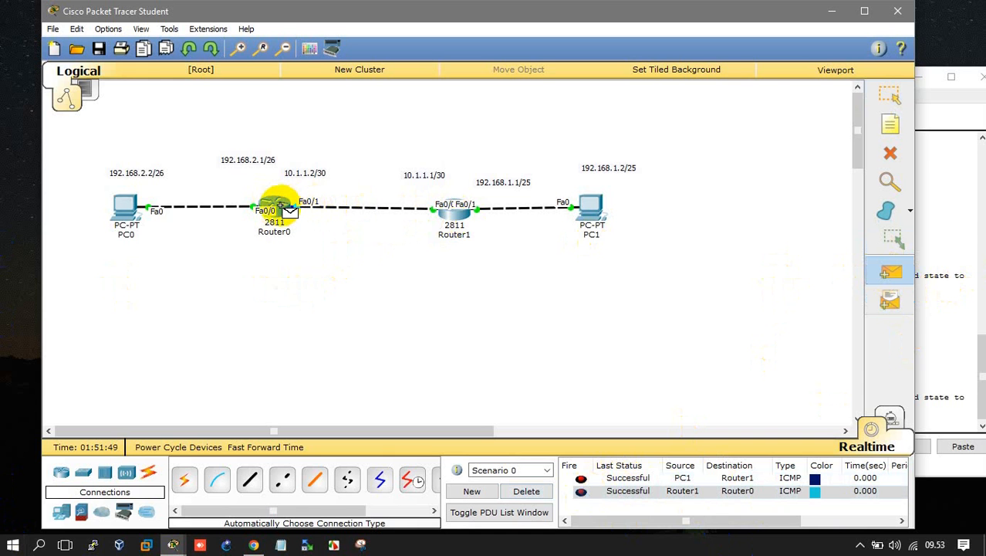
{"action": "left_click", "coordinate": [283, 205]}
{"action": "left_click", "coordinate": [123, 213]}
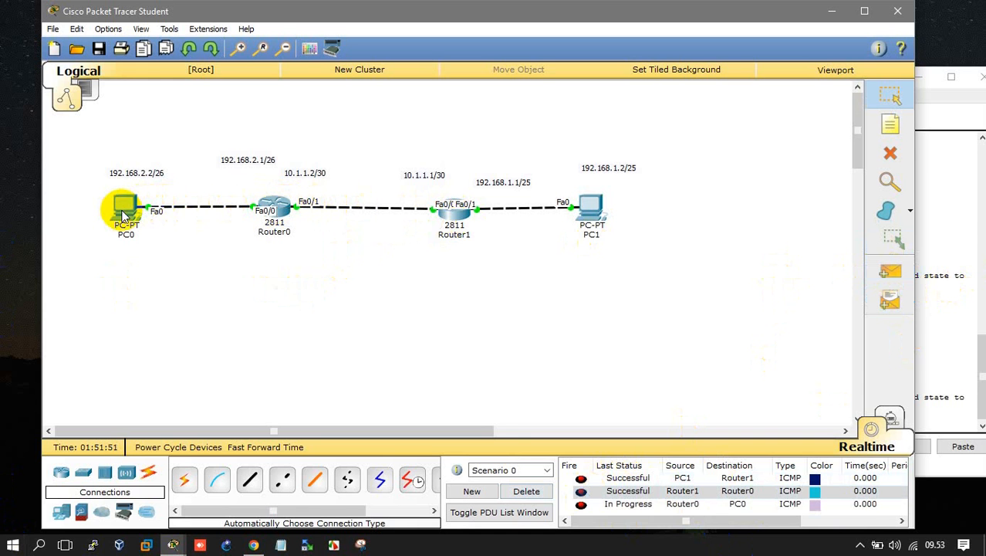
{"action": "left_click", "coordinate": [582, 504]}
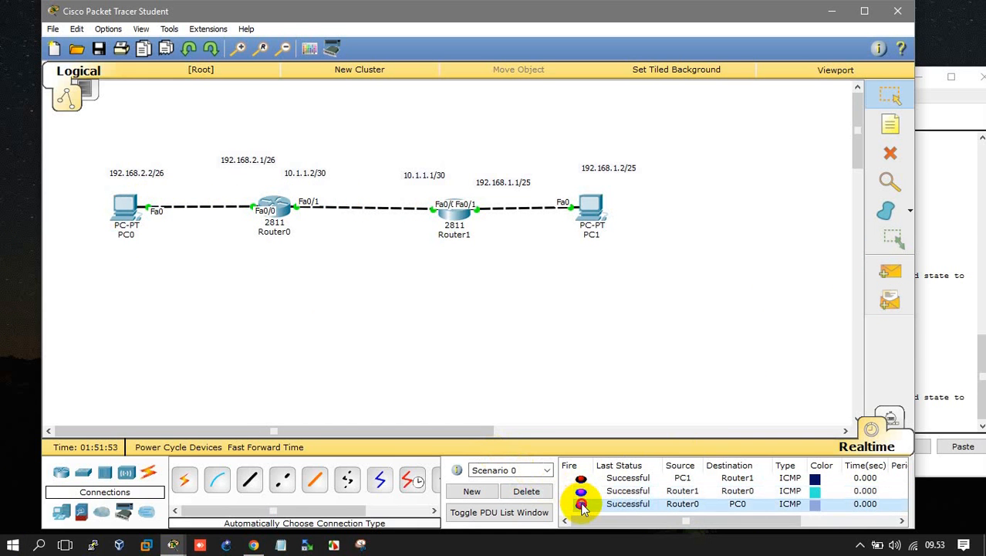
{"action": "left_click", "coordinate": [526, 491]}
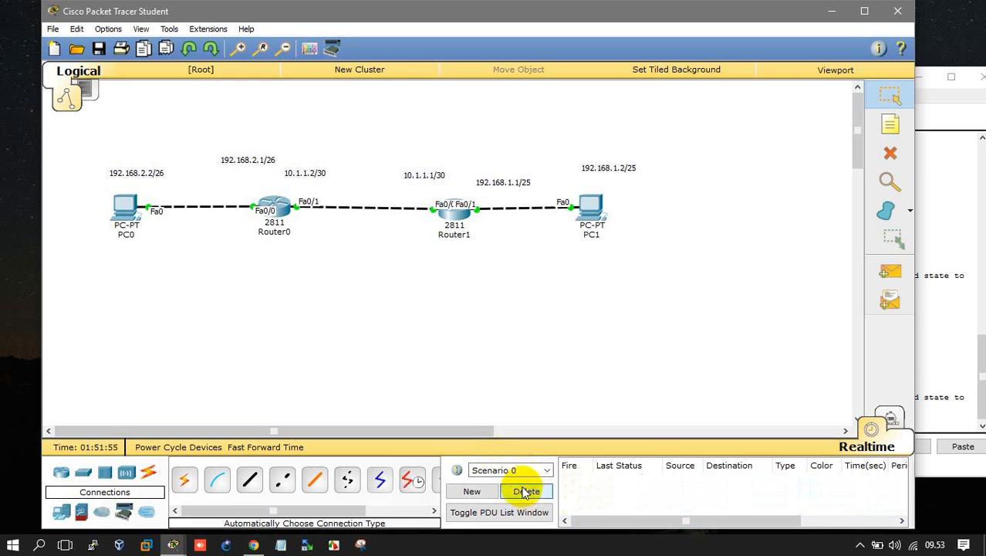
Step: On Router0's command line, exit interface configuration and enter RIP configuration with router rip
{"action": "left_click", "coordinate": [279, 212]}
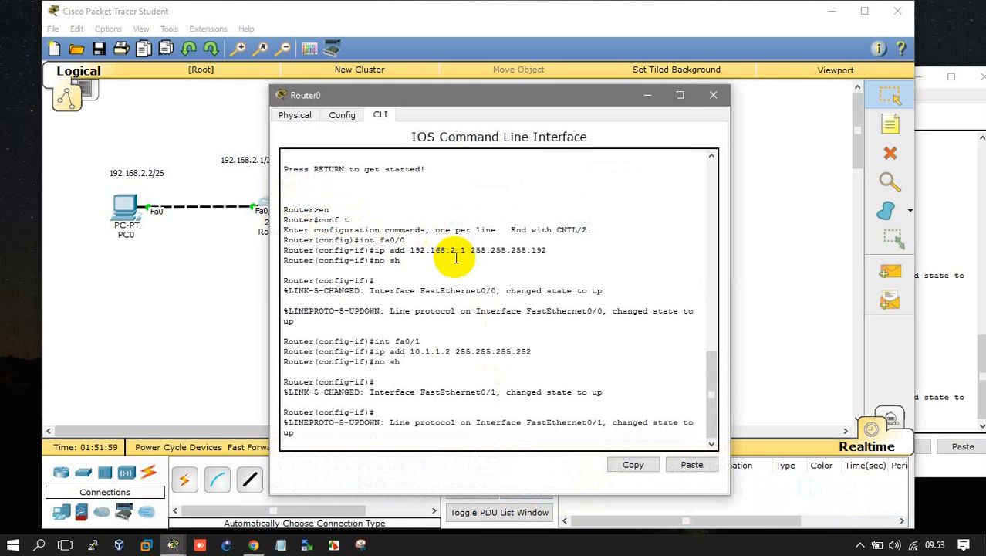
{"action": "key", "text": "Return"}
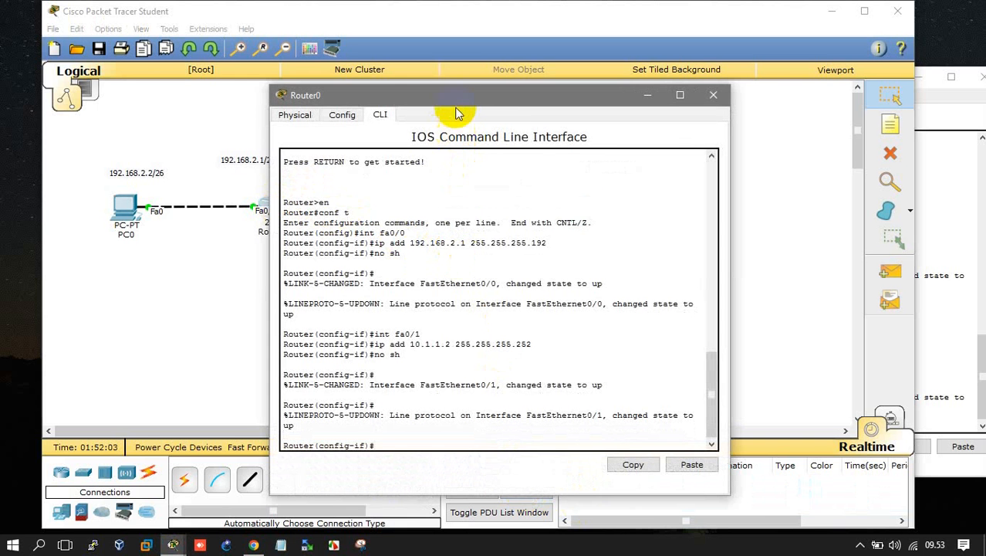
{"action": "left_click_drag", "start_coordinate": [453, 100], "coordinate": [554, 103]}
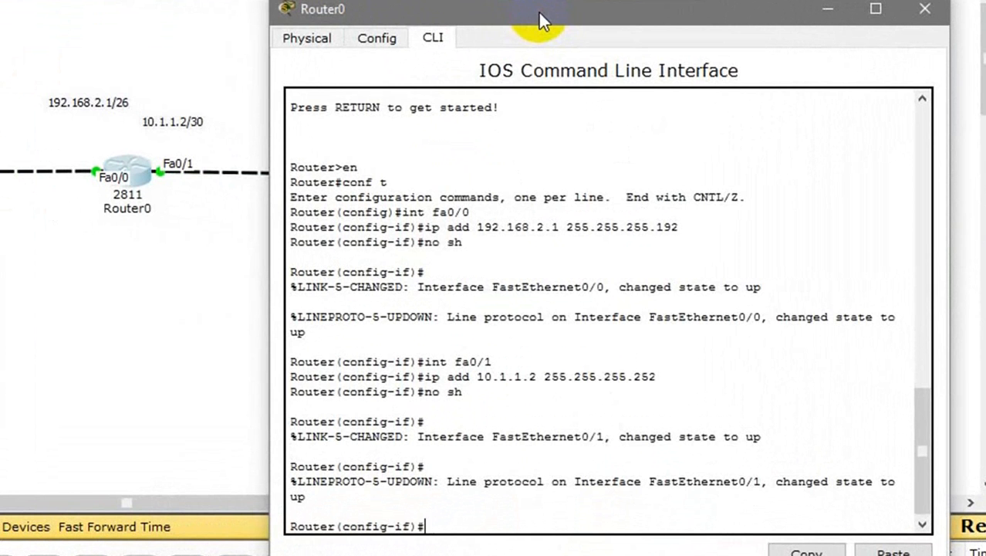
{"action": "type", "text": "ex"}
{"action": "key", "text": "Return"}
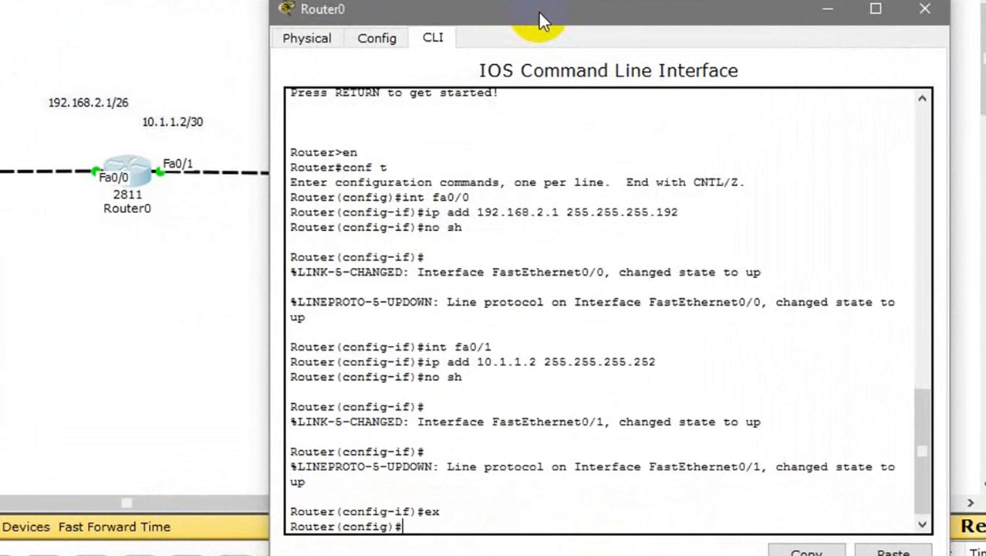
{"action": "type", "text": "route"}
{"action": "key", "text": "Tab"}
{"action": "type", "text": "ri"}
{"action": "key", "text": "Tab"}
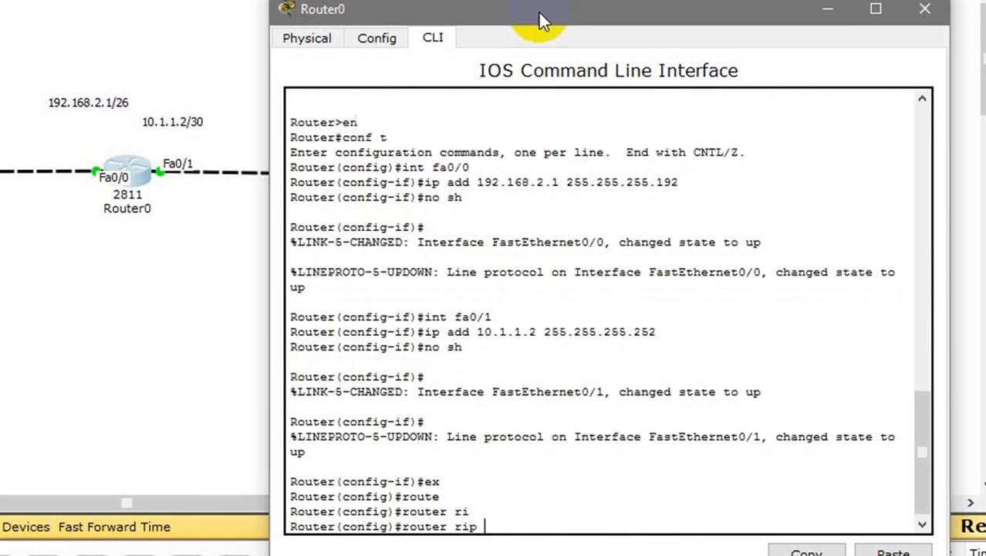
{"action": "key", "text": "Return"}
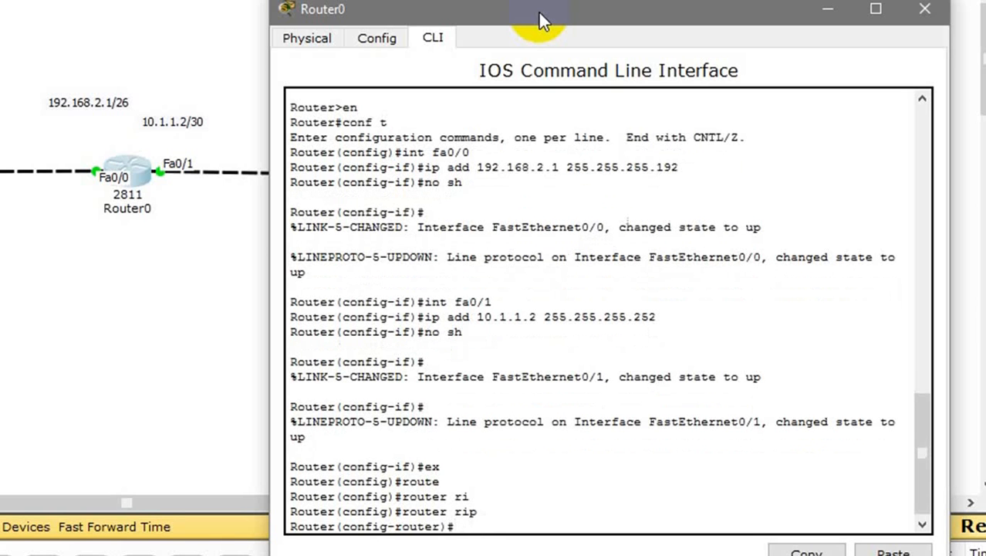
Step: Add networks 192.168.2.0 and 10.1.1.0 to Router0's RIP routing
{"action": "type", "text": "net 192.168."}
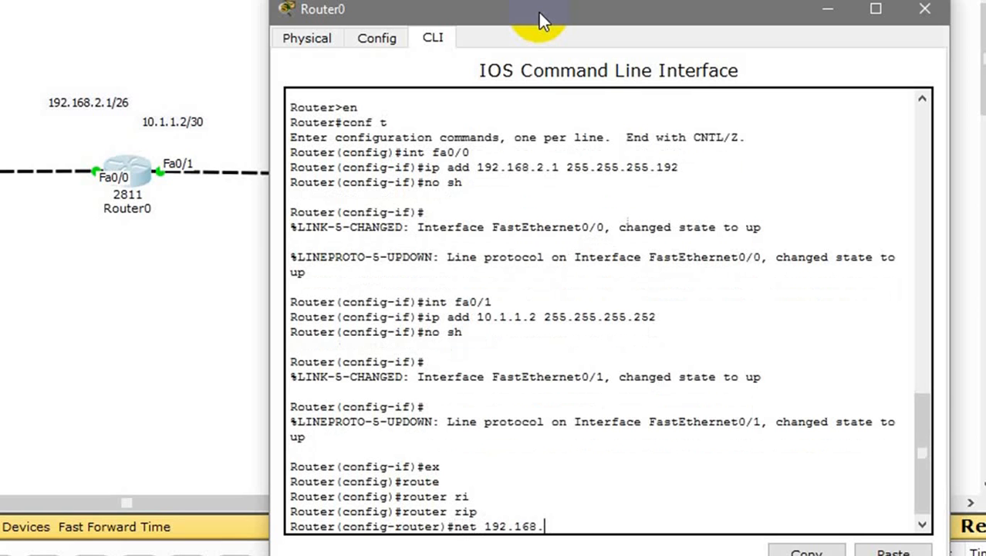
{"action": "type", "text": "2.0"}
{"action": "key", "text": "Return"}
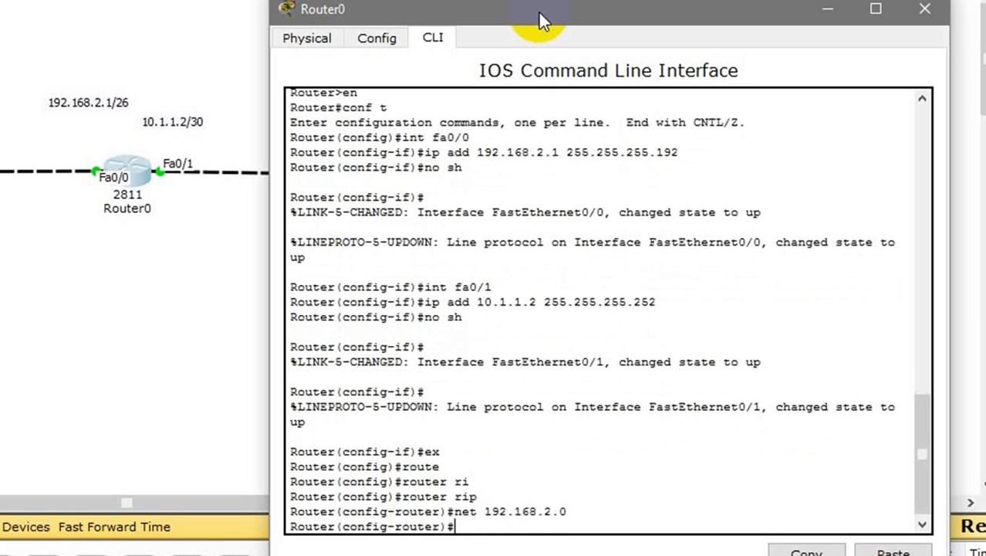
{"action": "type", "text": "net 10.1.1.0"}
{"action": "key", "text": "Return"}
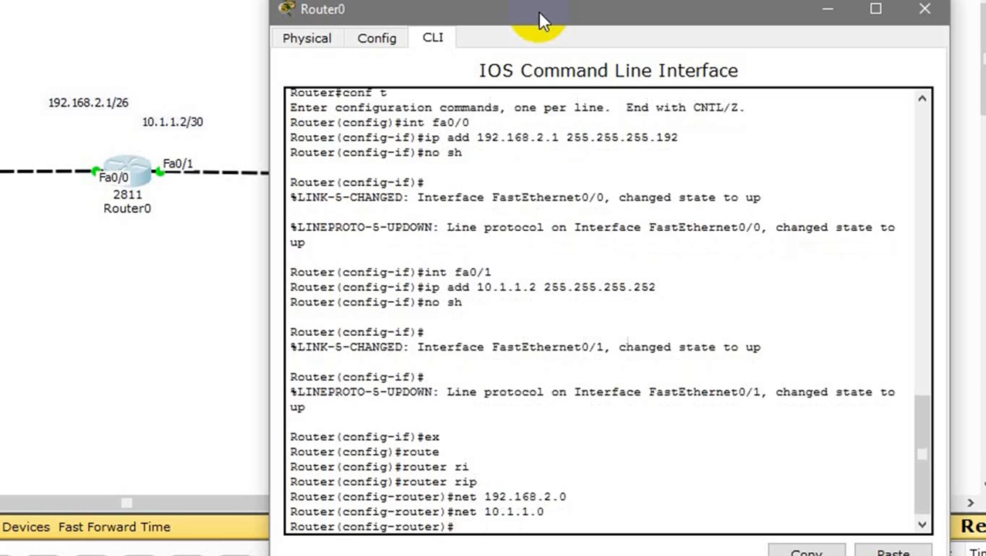
Step: Save Router0's configuration with do w and close its window
{"action": "type", "text": "do w"}
{"action": "key", "text": "Return"}
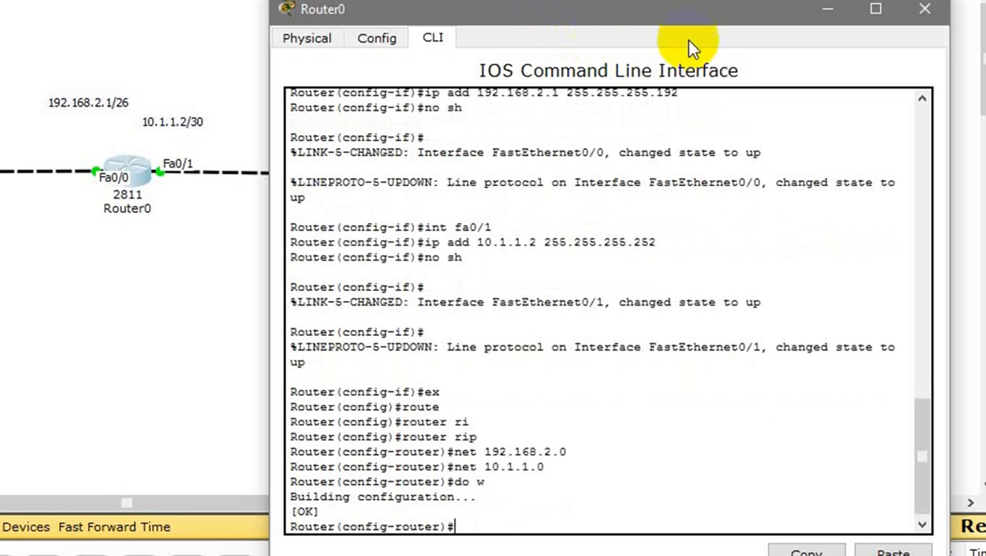
{"action": "left_click", "coordinate": [923, 10]}
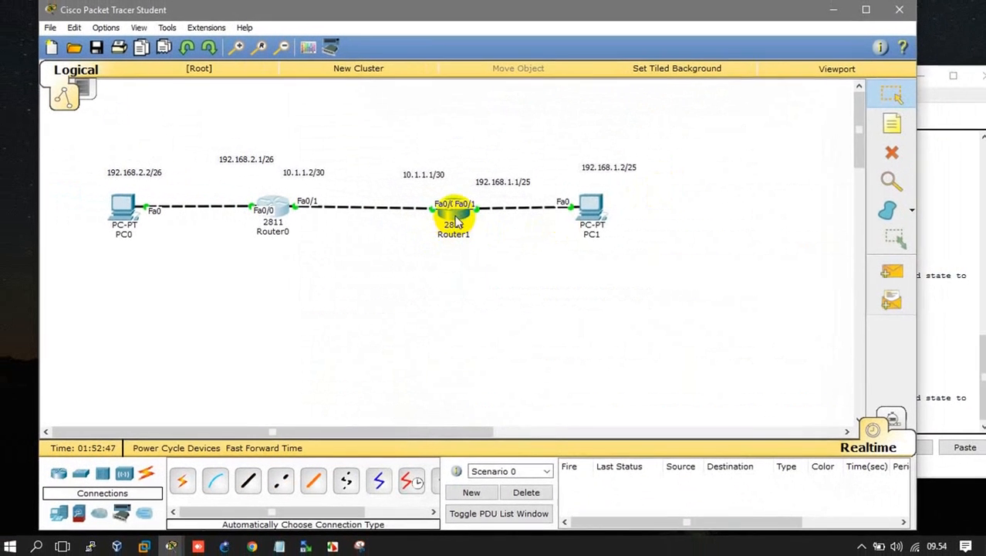
Step: On Router1's command line, exit interface configuration and enter RIP configuration with router rip
{"action": "left_click", "coordinate": [395, 184]}
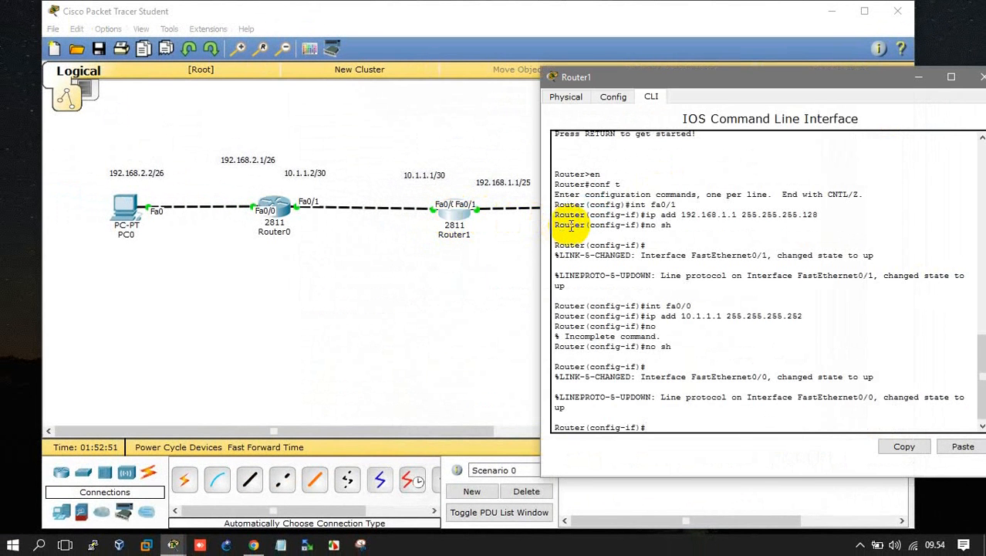
{"action": "type", "text": "ex"}
{"action": "key", "text": "Return"}
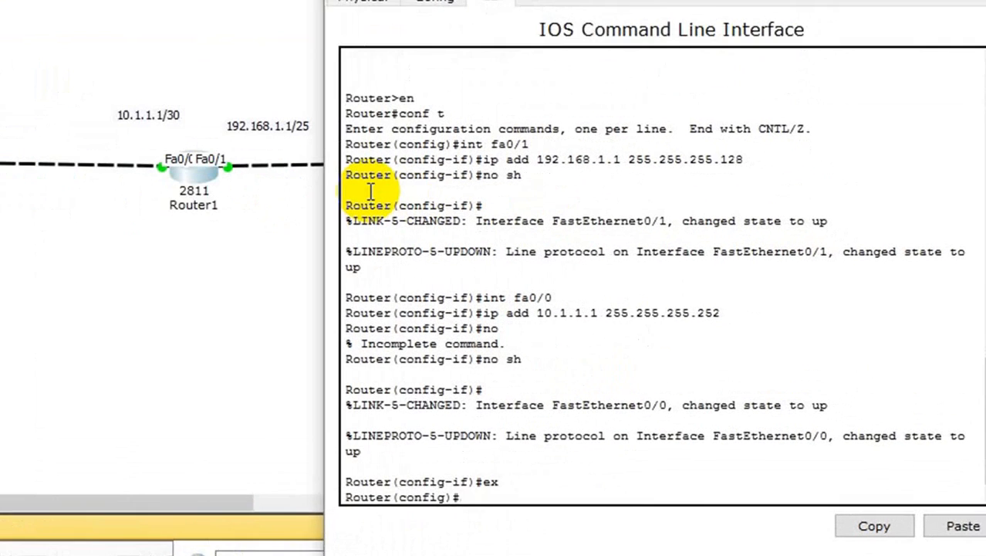
{"action": "type", "text": "rout"}
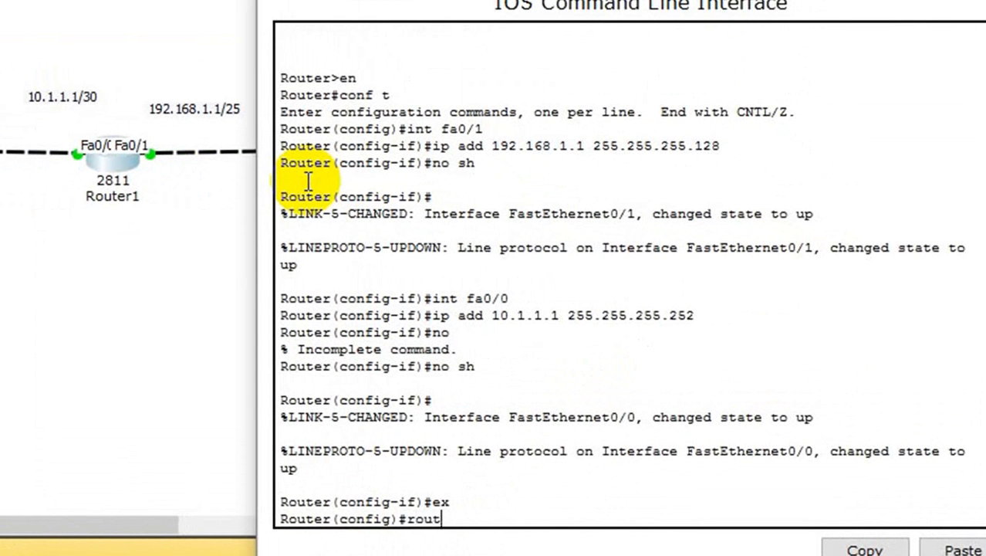
{"action": "key", "text": "Tab"}
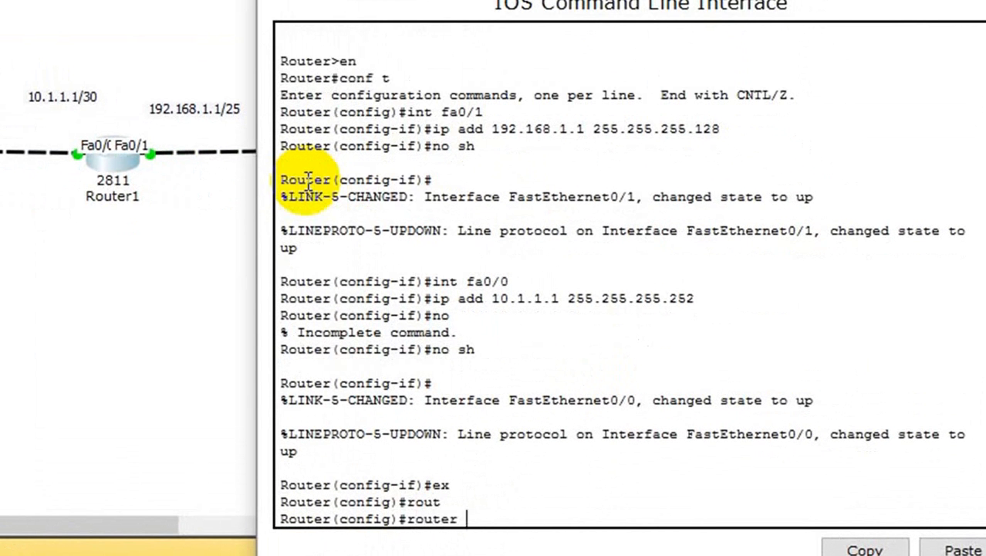
{"action": "type", "text": "ri"}
{"action": "key", "text": "Tab"}
{"action": "key", "text": "Return"}
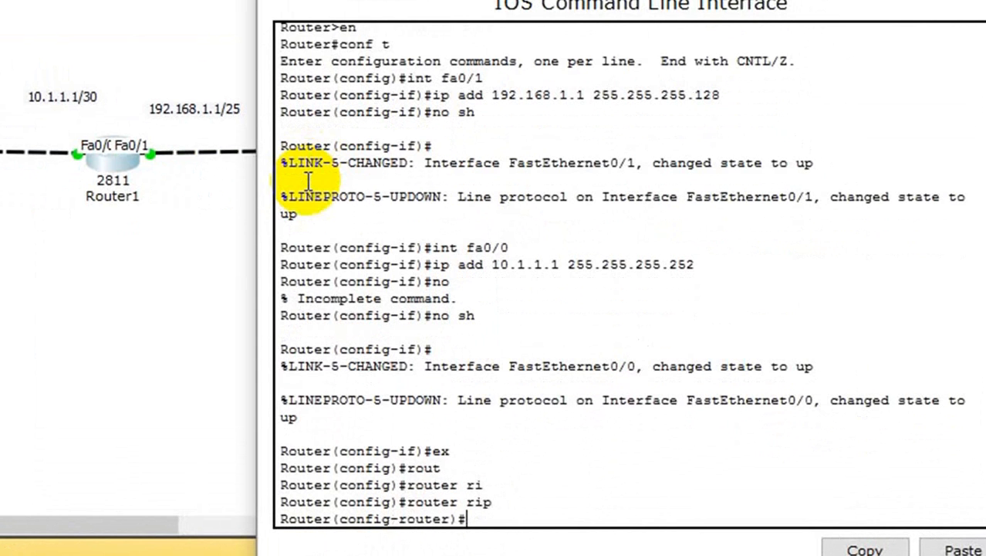
Step: Add networks 10.1.1.0 and 192.168.1.0 to Router1's RIP routing
{"action": "type", "text": "net 10.1.1.0"}
{"action": "key", "text": "Return"}
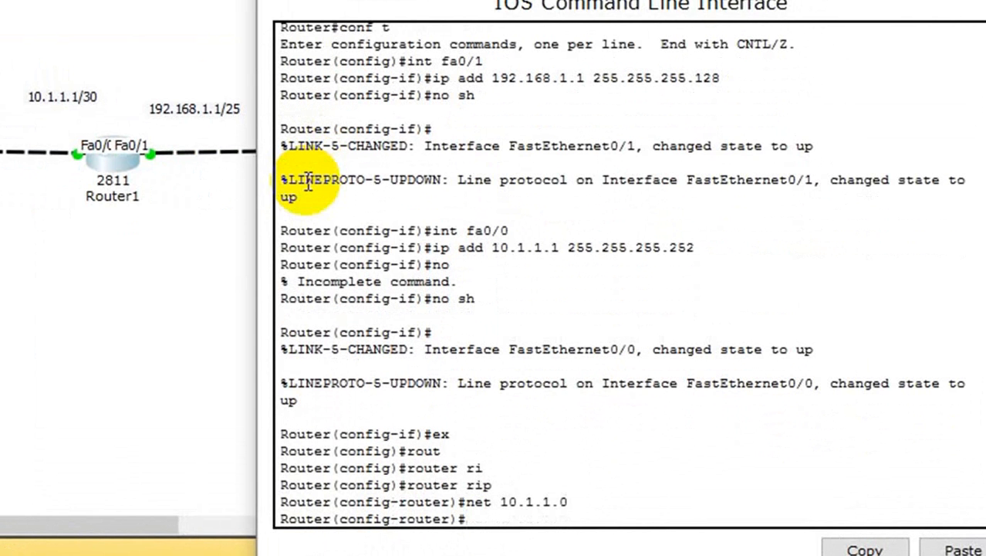
{"action": "type", "text": "net 192.168"}
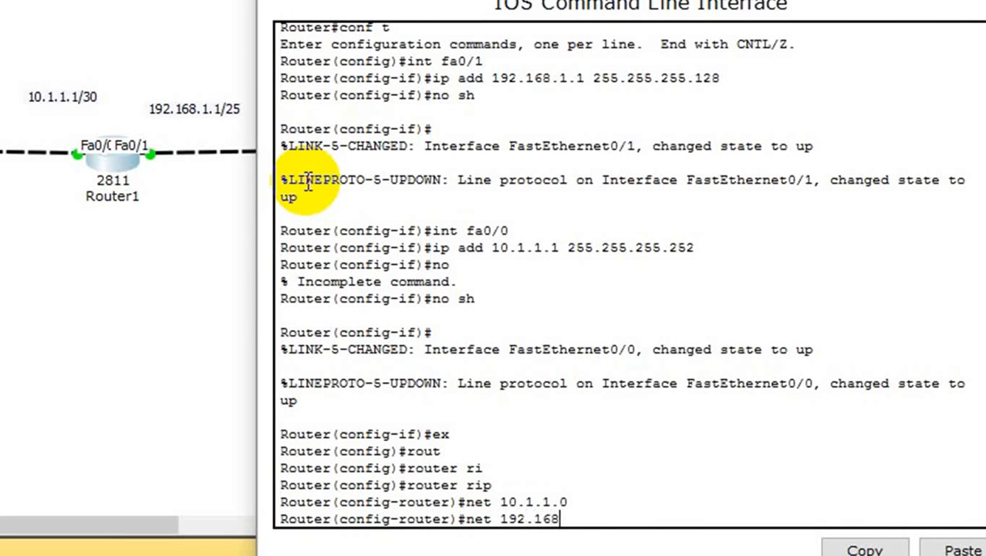
{"action": "type", "text": ".1.0"}
{"action": "key", "text": "Return"}
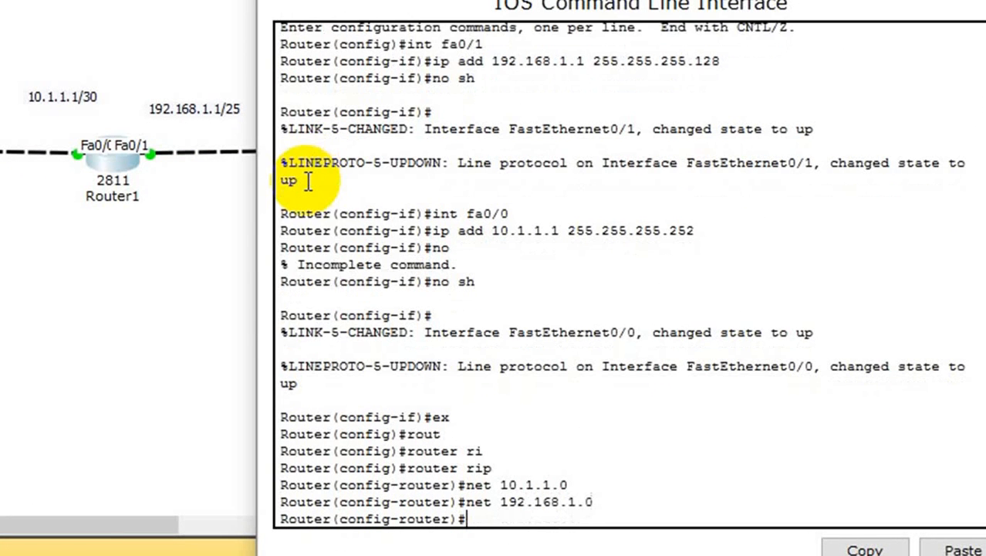
Step: Save Router1's configuration with do w and close its window
{"action": "type", "text": "do w"}
{"action": "key", "text": "Return"}
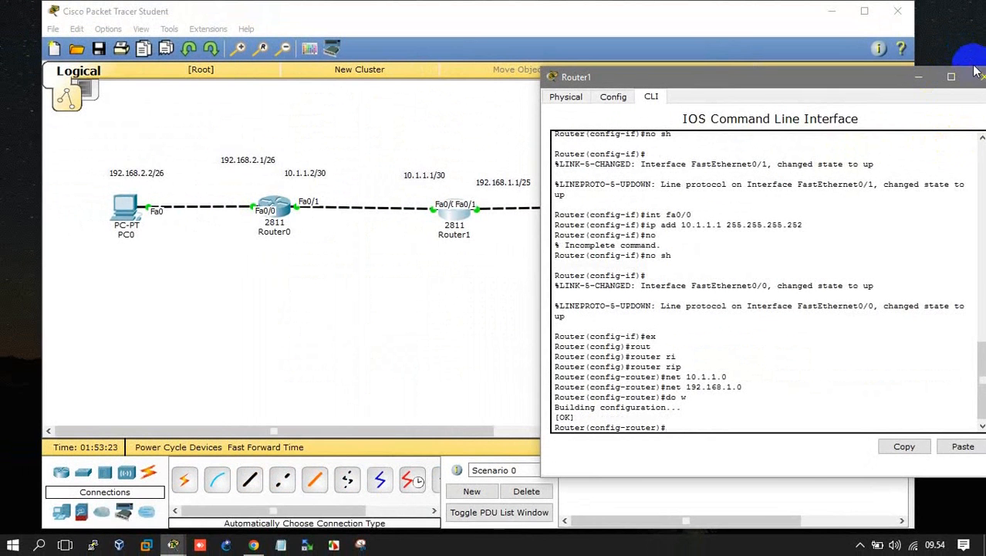
{"action": "left_click", "coordinate": [981, 76]}
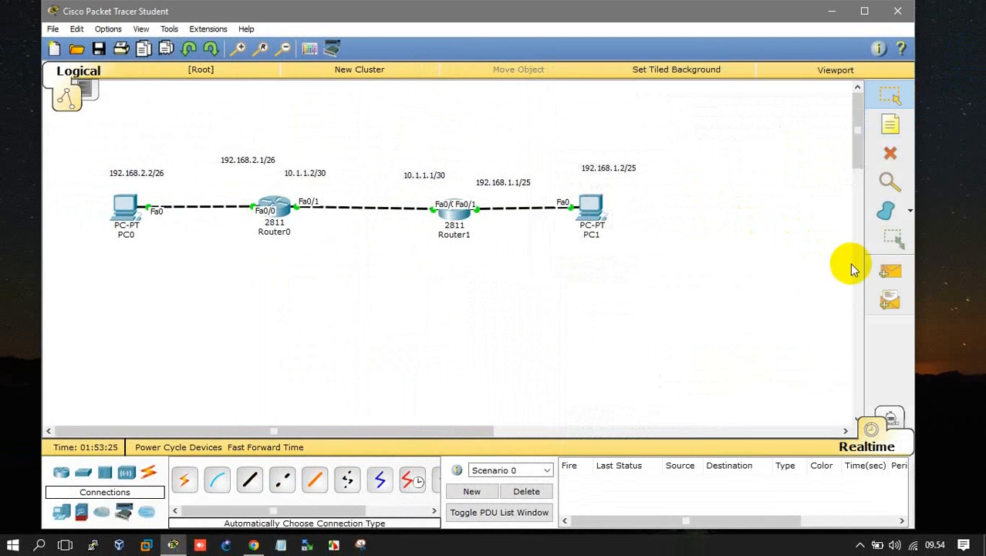
Step: Test the route across the network with a simple PDU from PC1 to Router0
{"action": "left_click", "coordinate": [889, 270]}
{"action": "left_click", "coordinate": [599, 207]}
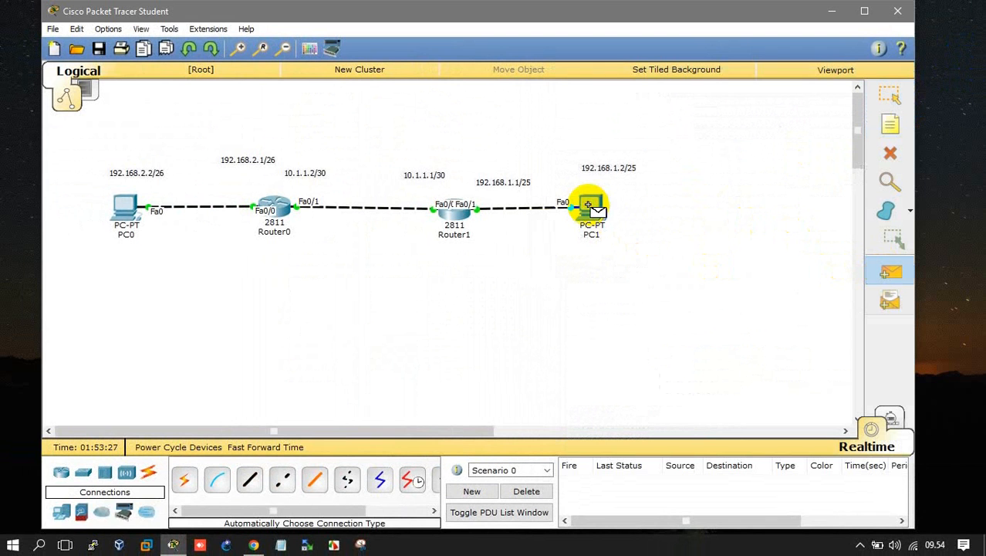
{"action": "left_click", "coordinate": [285, 211]}
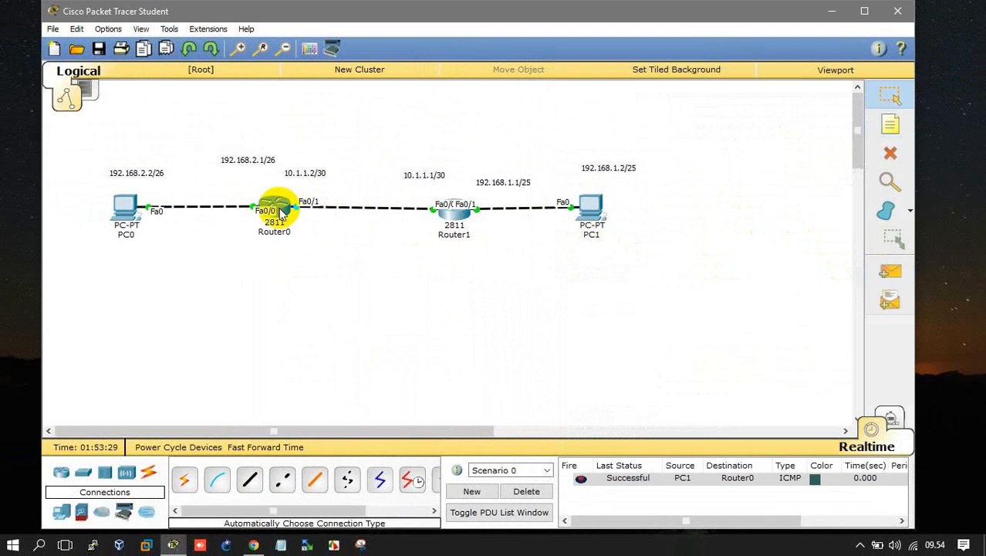
Step: Test connectivity with simple PDUs from Router0 to PC1 and from PC0 to Router1
{"action": "left_click", "coordinate": [889, 273]}
{"action": "left_click", "coordinate": [276, 207]}
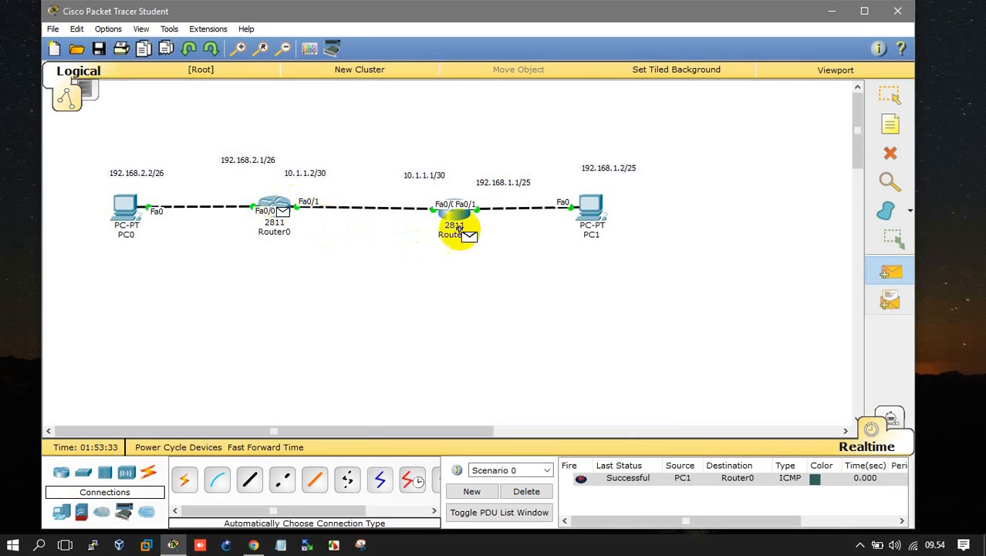
{"action": "left_click", "coordinate": [588, 209]}
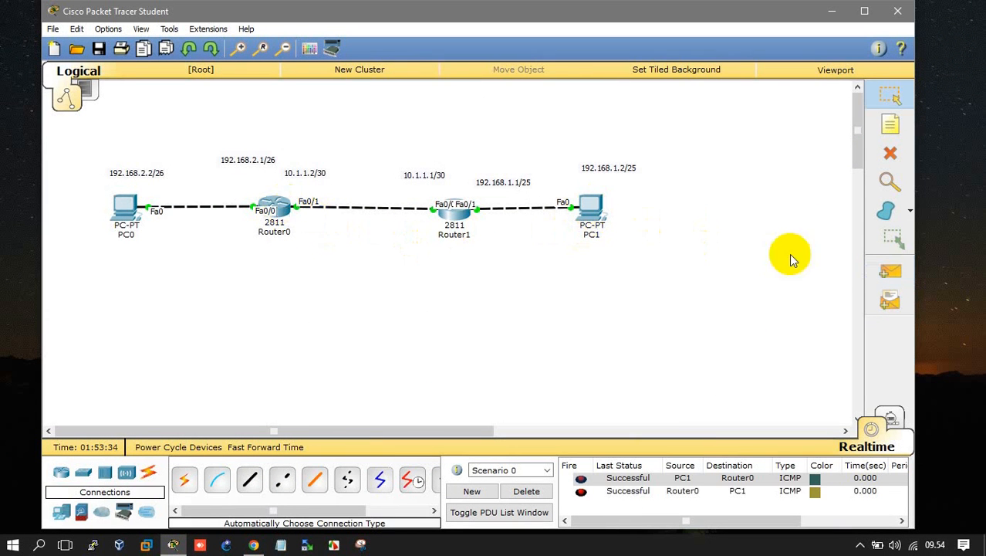
{"action": "left_click", "coordinate": [890, 272]}
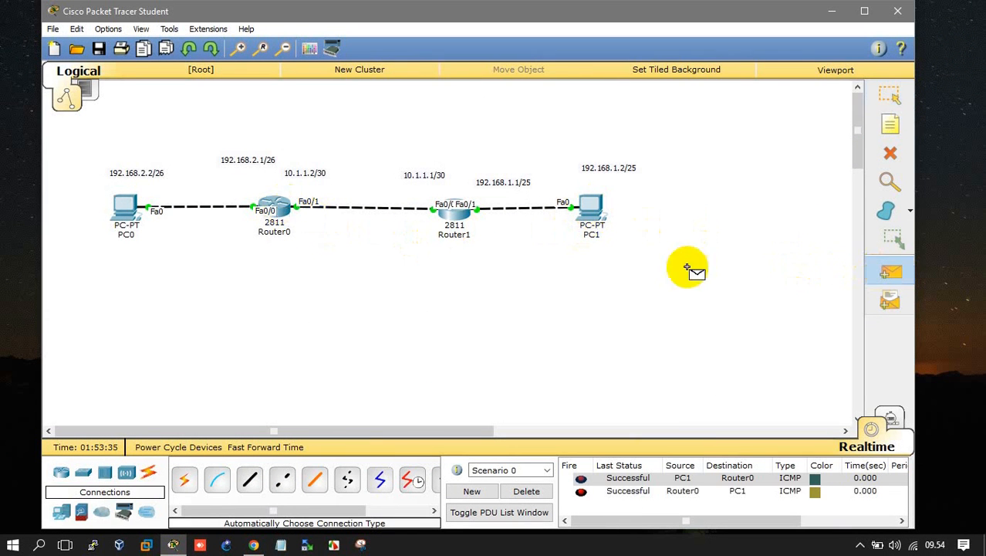
{"action": "left_click", "coordinate": [125, 205]}
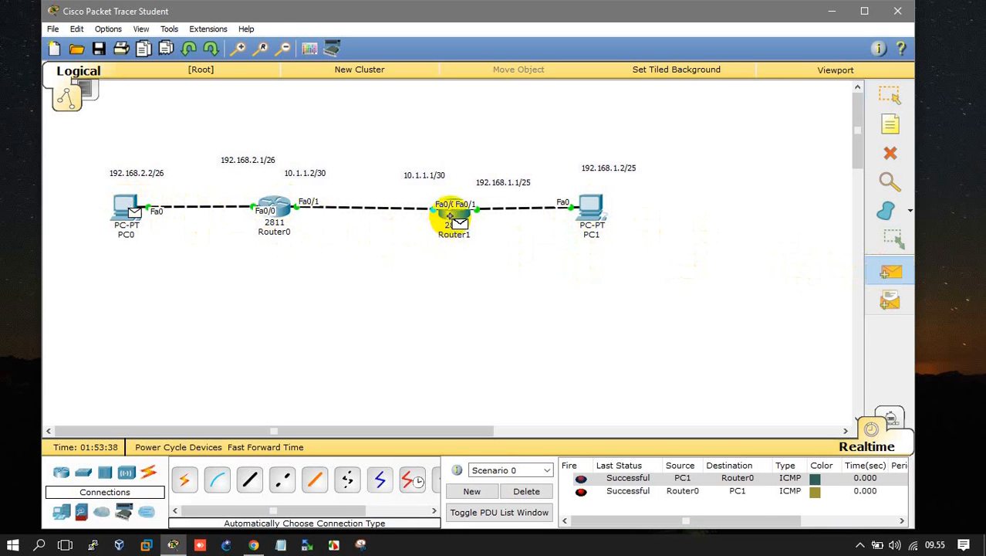
{"action": "left_click", "coordinate": [454, 220]}
Step: Delete the current scenario's PDUs and send a simple PDU from Router1 to PC0
{"action": "left_click", "coordinate": [526, 491]}
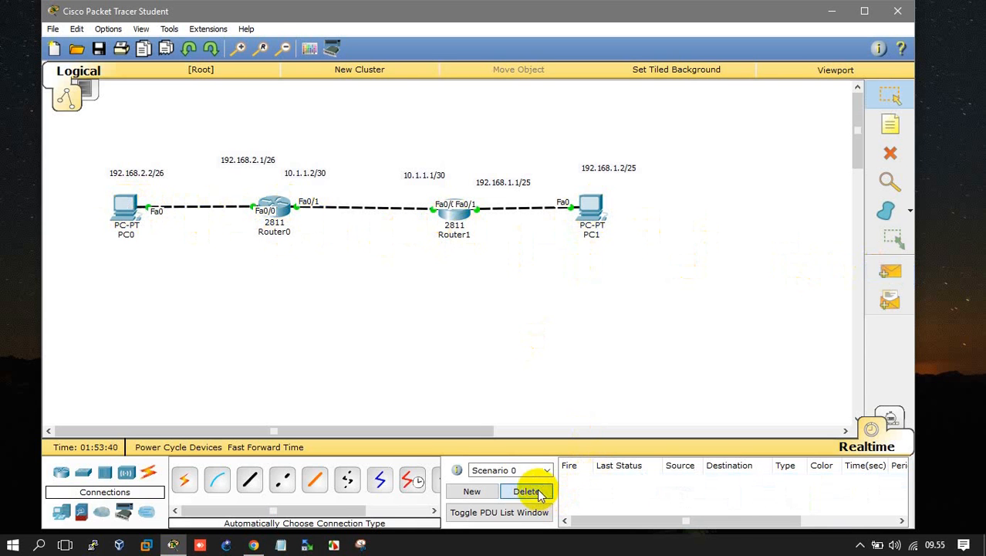
{"action": "left_click", "coordinate": [873, 279]}
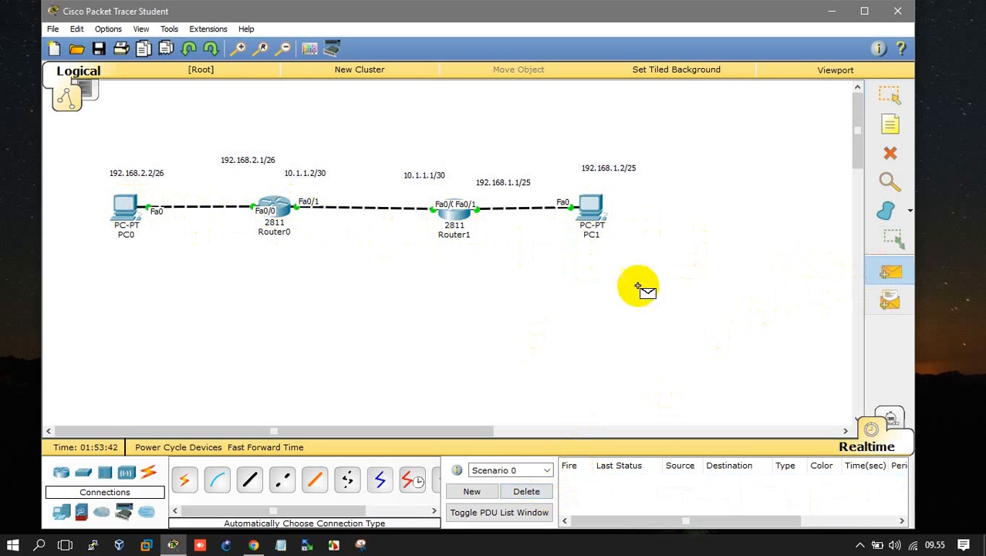
{"action": "left_click", "coordinate": [453, 216]}
{"action": "left_click", "coordinate": [123, 205]}
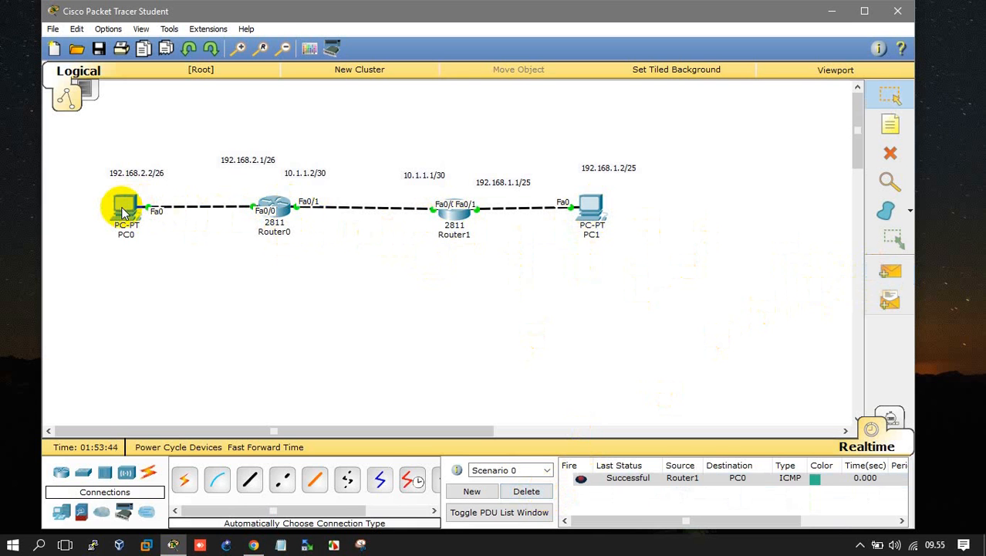
Step: Test end-to-end connectivity with simple PDUs from PC0 to PC1 and from PC1 back to PC0
{"action": "left_click", "coordinate": [889, 272]}
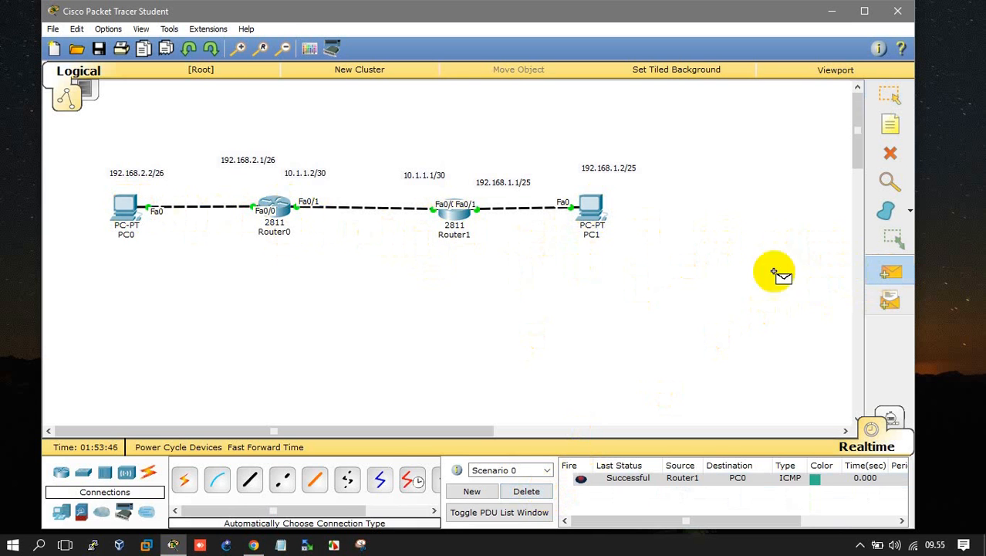
{"action": "left_click", "coordinate": [126, 207]}
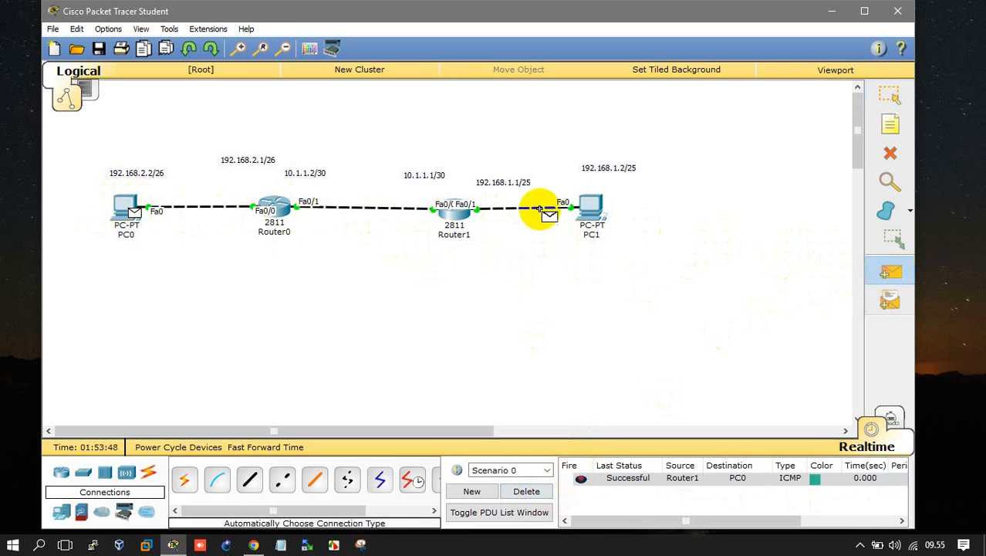
{"action": "left_click", "coordinate": [586, 212]}
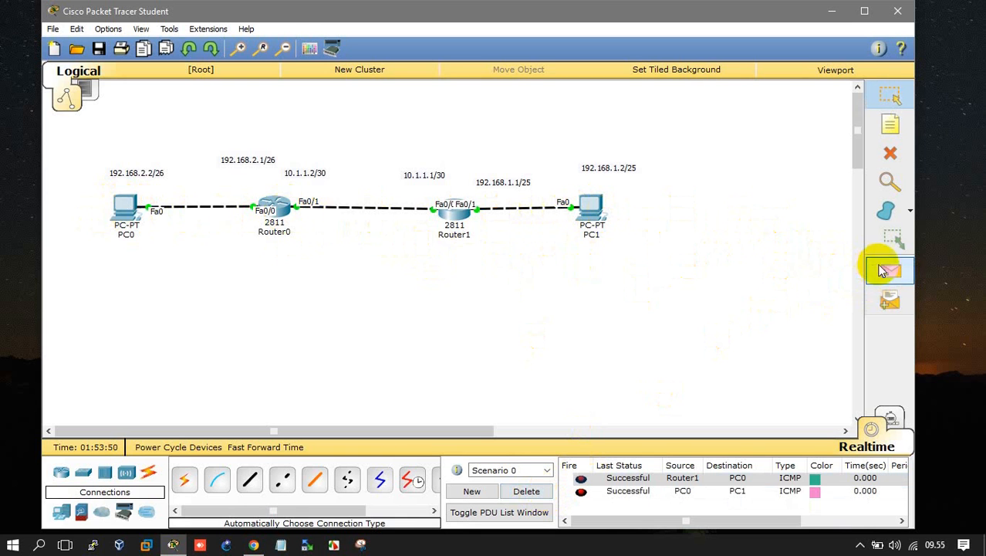
{"action": "left_click", "coordinate": [888, 270]}
{"action": "left_click", "coordinate": [586, 212]}
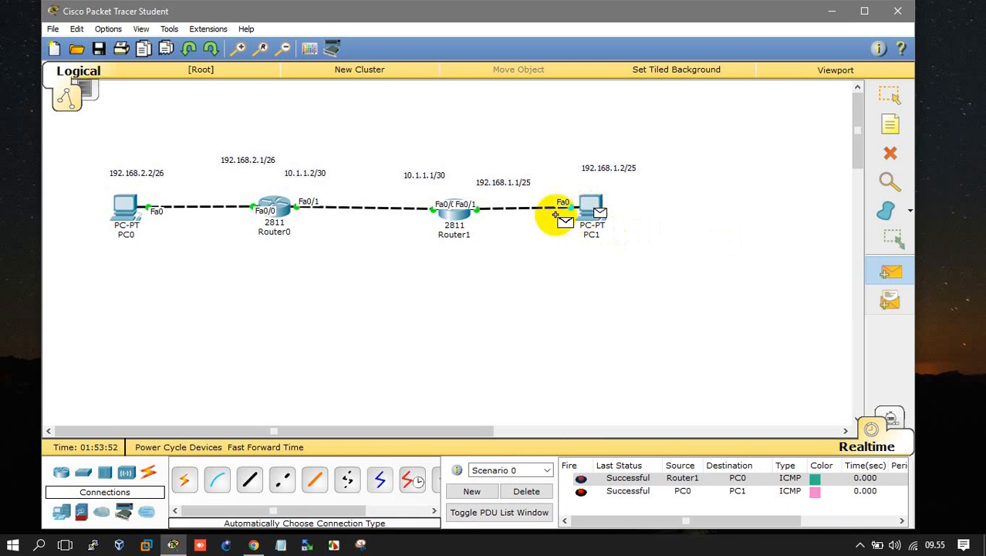
{"action": "left_click", "coordinate": [121, 204]}
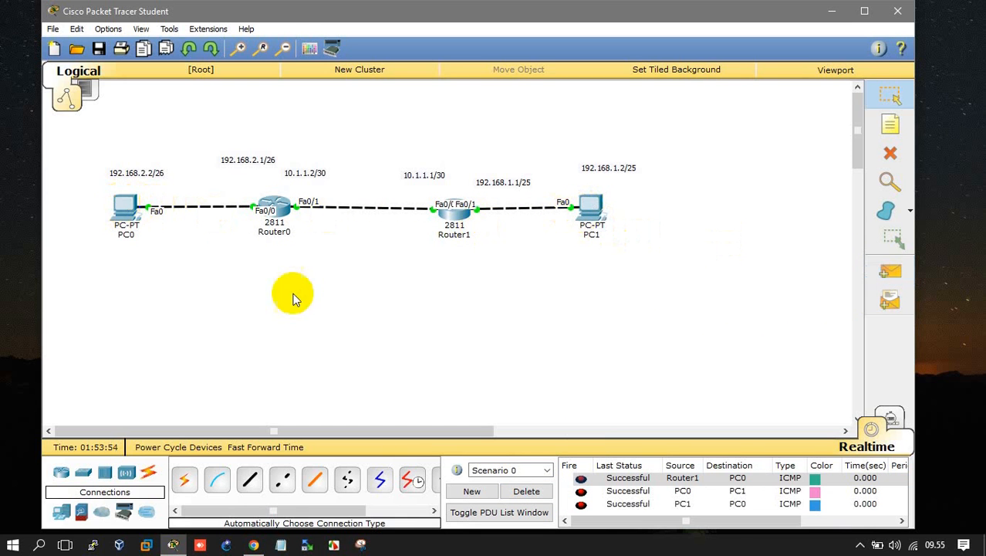